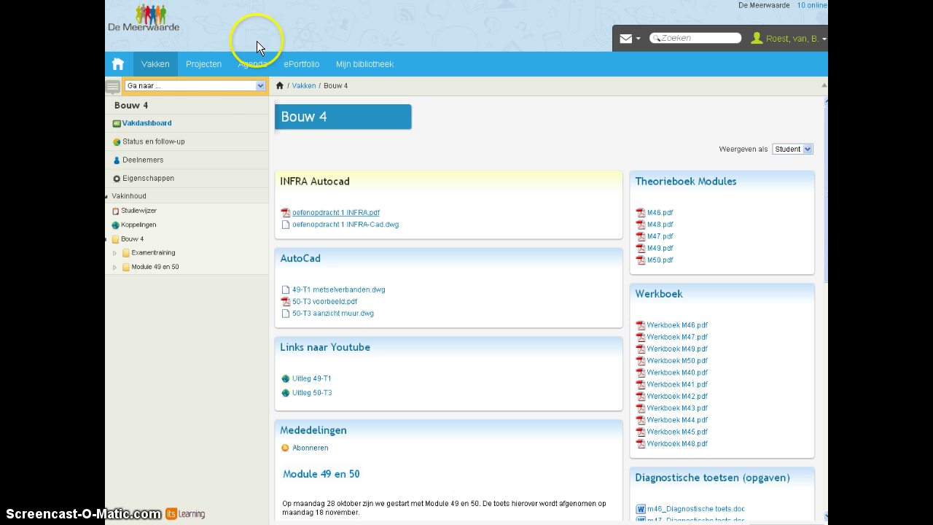
Step: Open oefenopdracht 1 INFRA-Cad.dwg from the itslearning Bouw 4 course page in AutoCAD
click(258, 86)
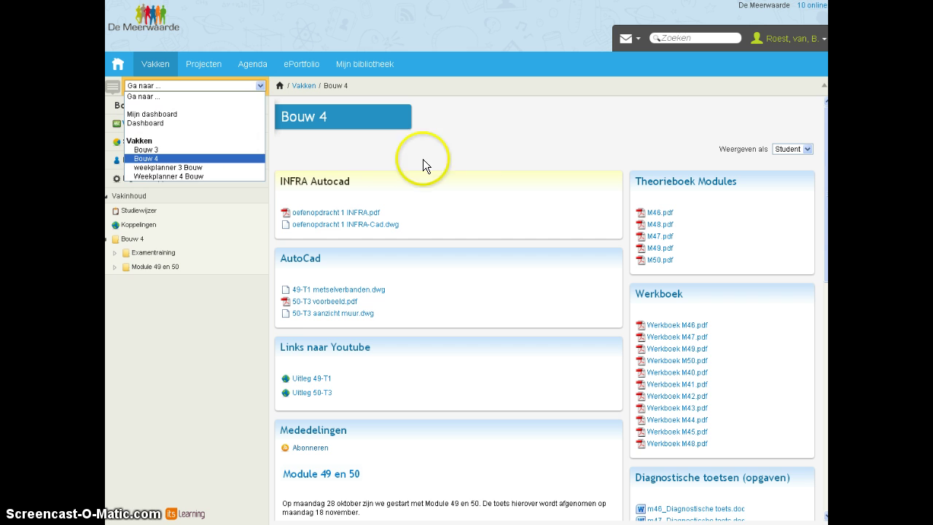
click(441, 141)
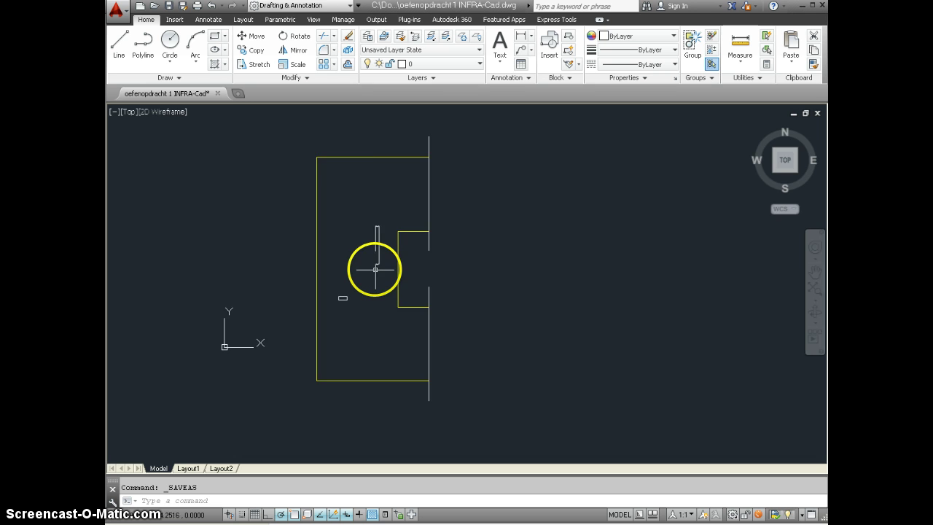
Step: Zoom and pan around the wall outline and dashed centerline to inspect them
scroll(375, 270, up, 2)
scroll(375, 253, up, 2)
scroll(375, 240, up, 2)
scroll(377, 234, up, 2)
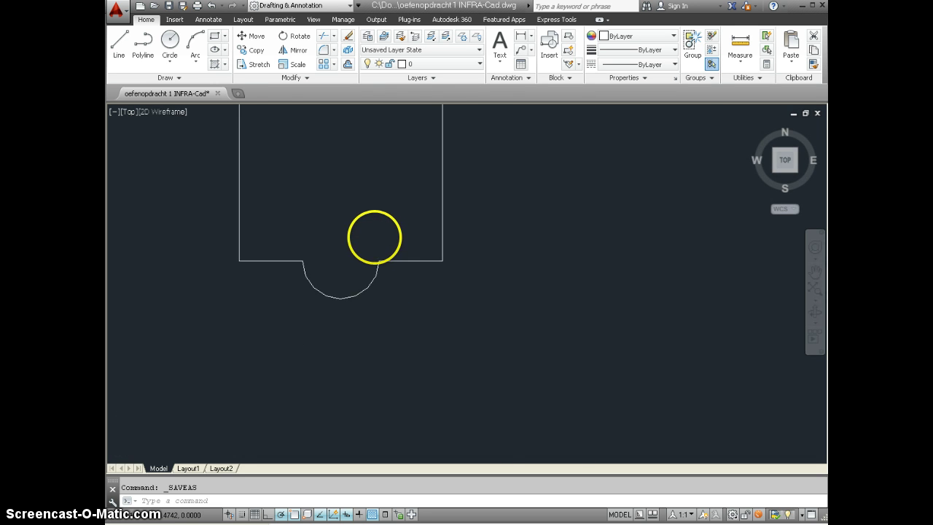
scroll(357, 234, up, 2)
scroll(318, 272, up, 3)
scroll(319, 273, up, 4)
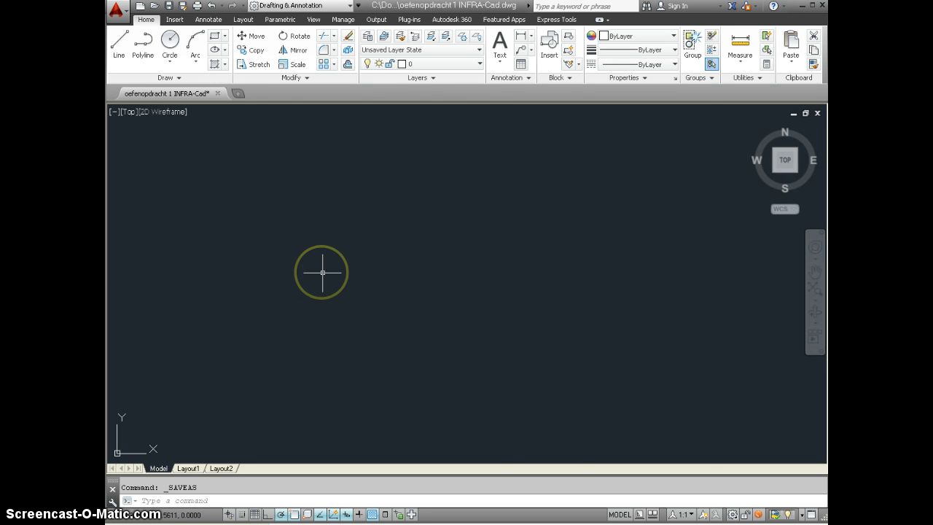
scroll(323, 269, down, 2)
scroll(331, 267, down, 2)
scroll(331, 272, down, 3)
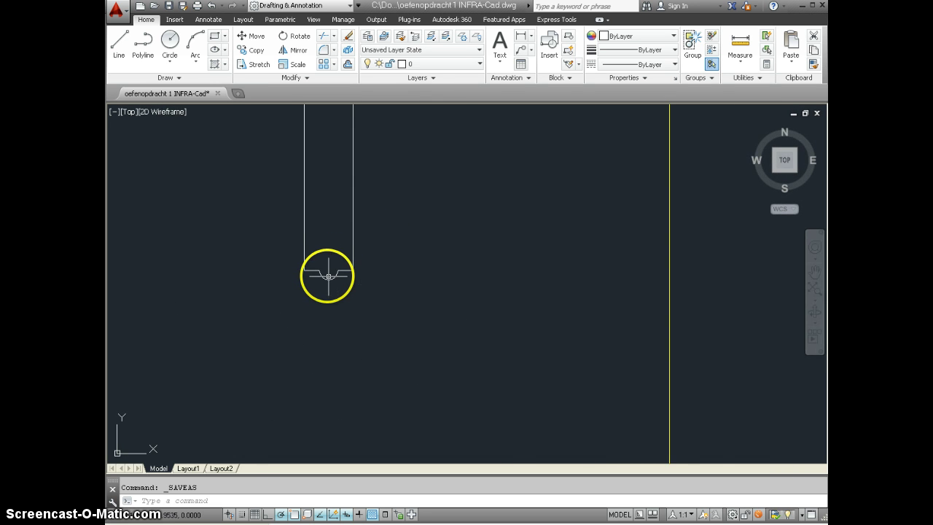
scroll(329, 281, down, 2)
scroll(330, 281, down, 4)
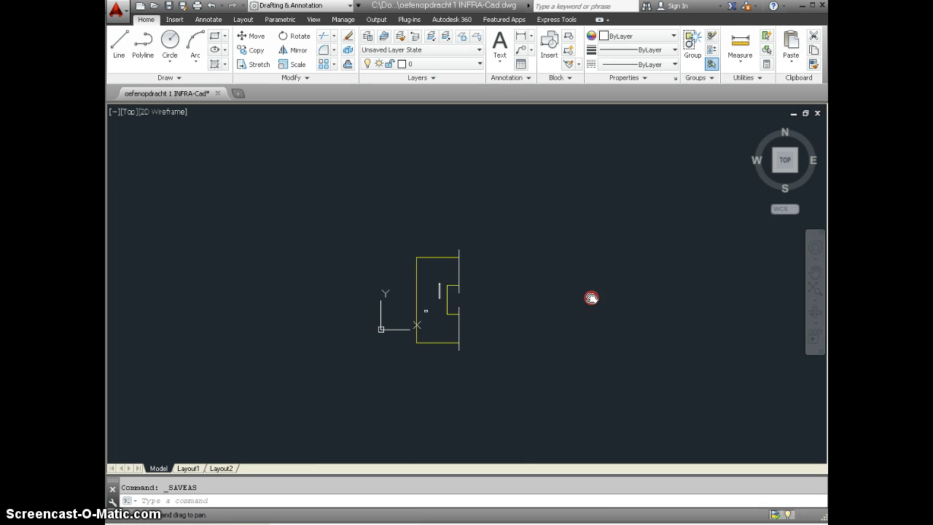
middle_drag(483, 282, 591, 297)
scroll(447, 321, up, 5)
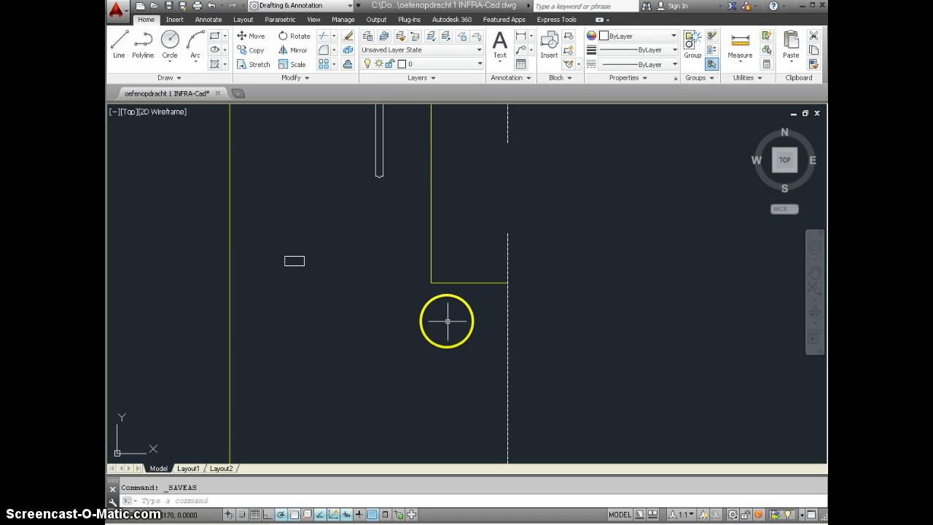
scroll(606, 311, up, 4)
scroll(606, 299, up, 2)
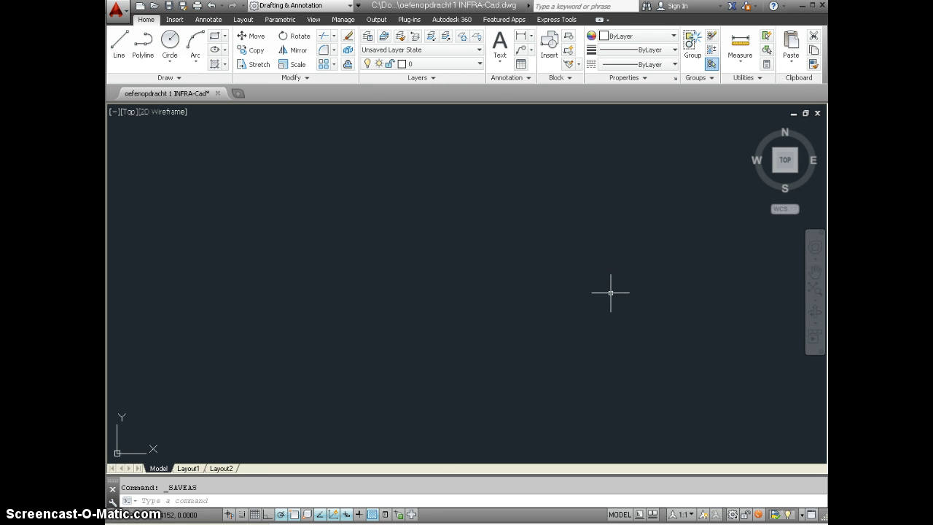
Step: Restore the top view with the ViewCube and reposition the whole drawing
click(786, 164)
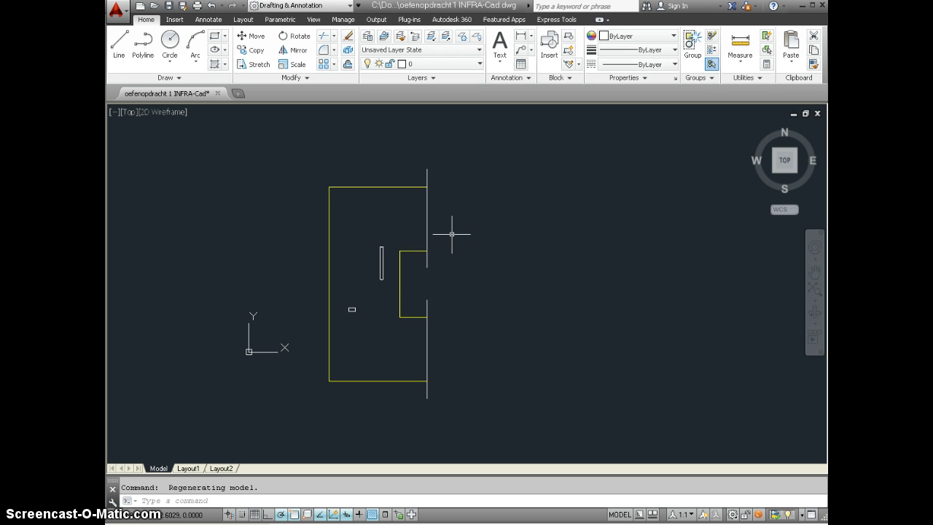
scroll(372, 279, up, 4)
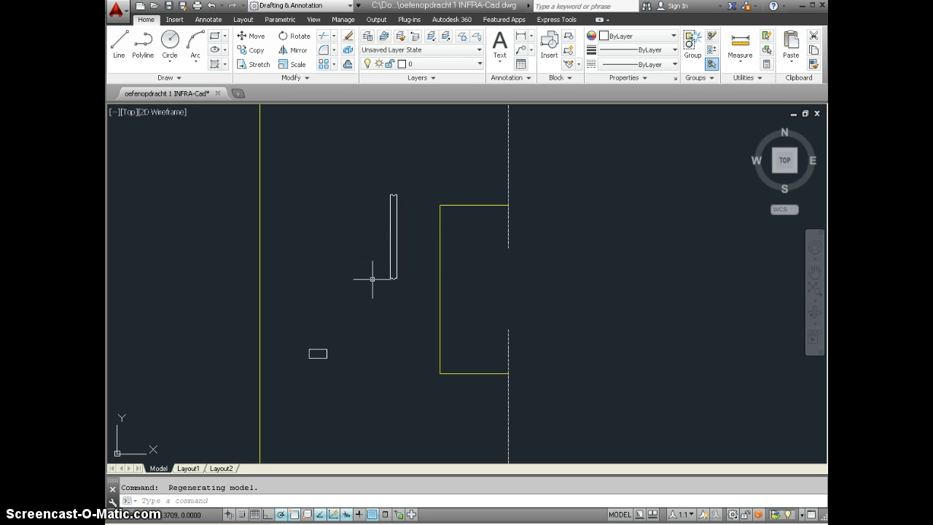
middle_drag(361, 255, 370, 373)
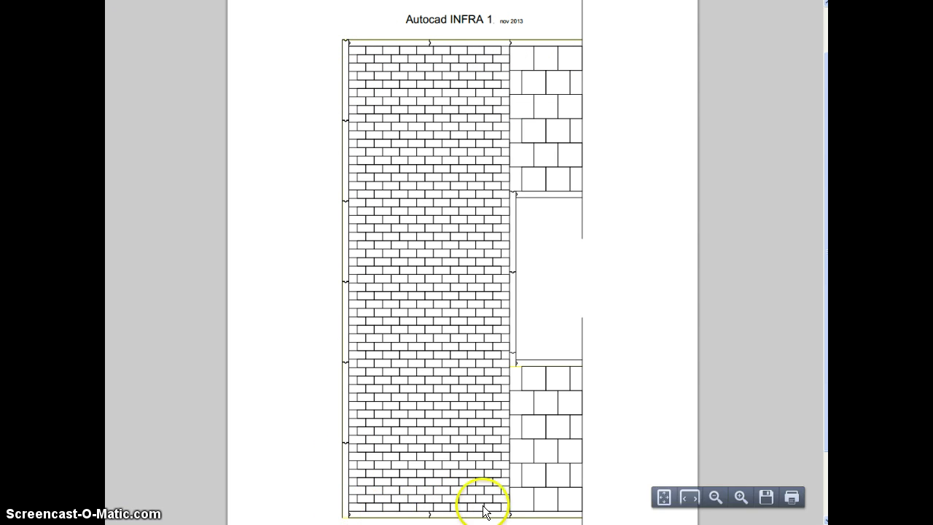
mouse_move(526, 511)
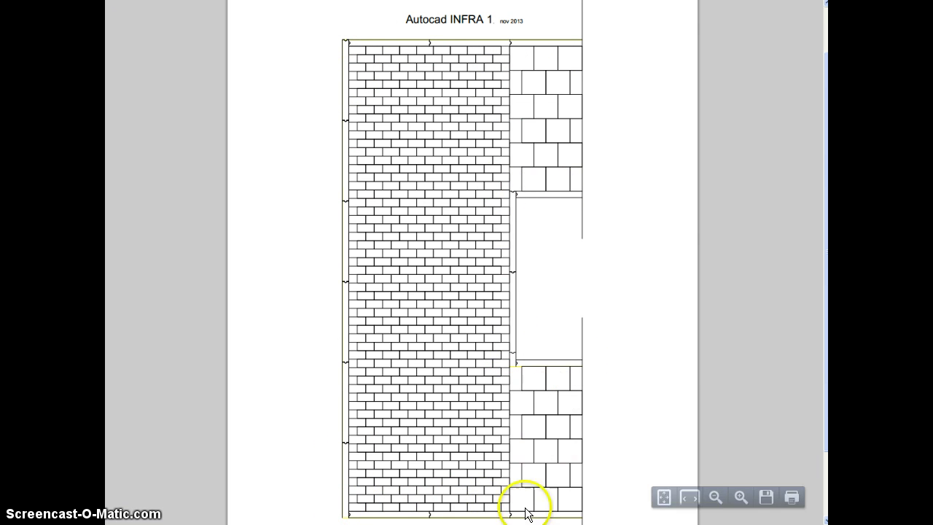
Step: Switch from the PDF example back to the AutoCAD drawing
click(477, 519)
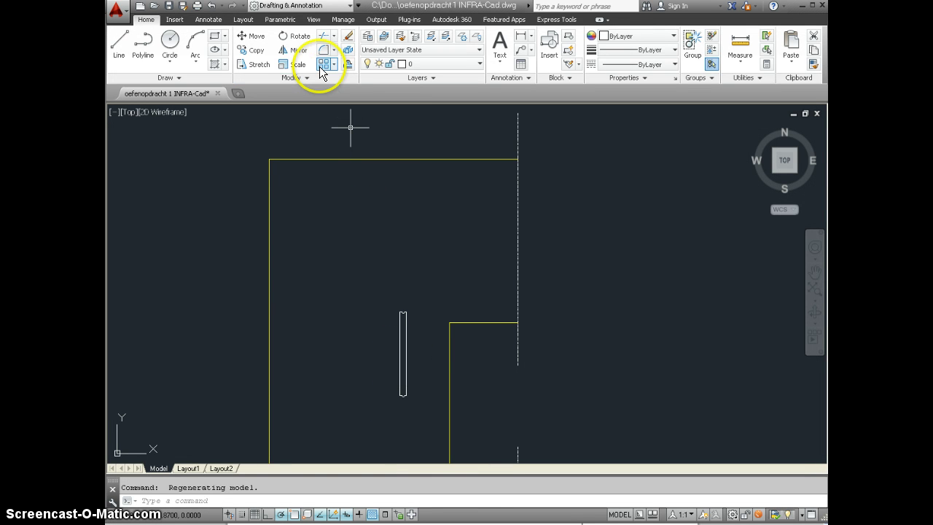
Step: Start copying the narrow notched strip, using its top endpoint as base point
click(255, 56)
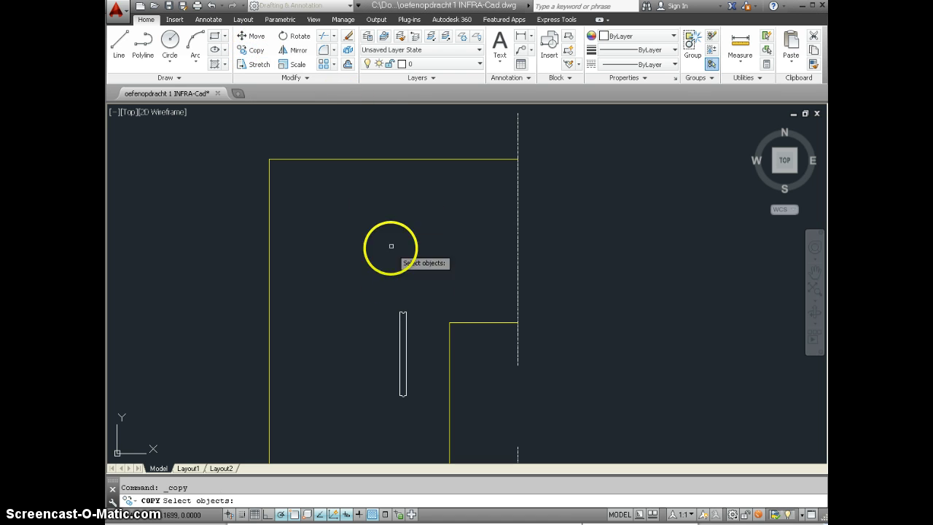
click(399, 319)
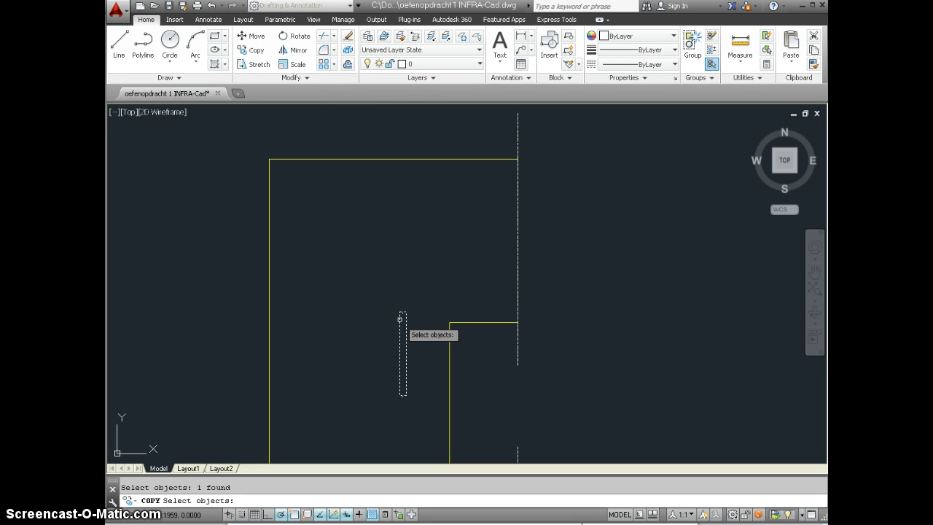
key(Return)
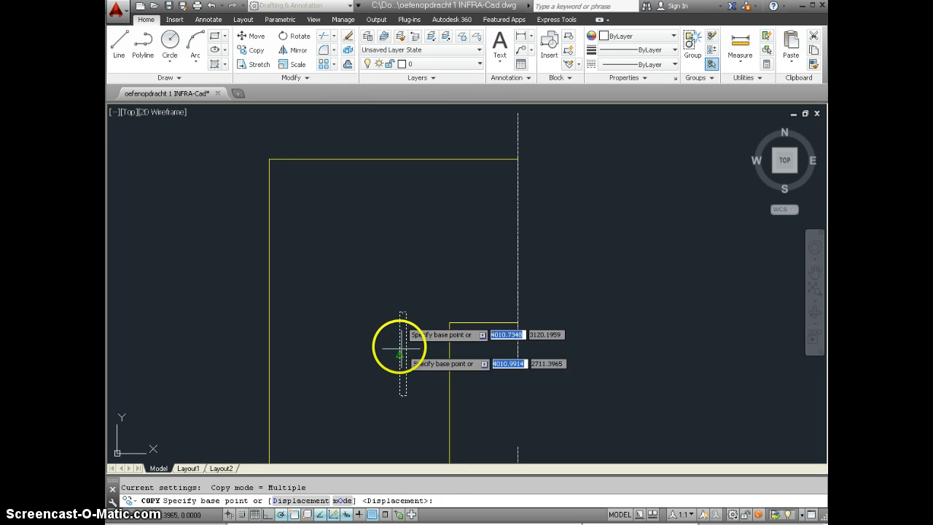
scroll(390, 311, up, 5)
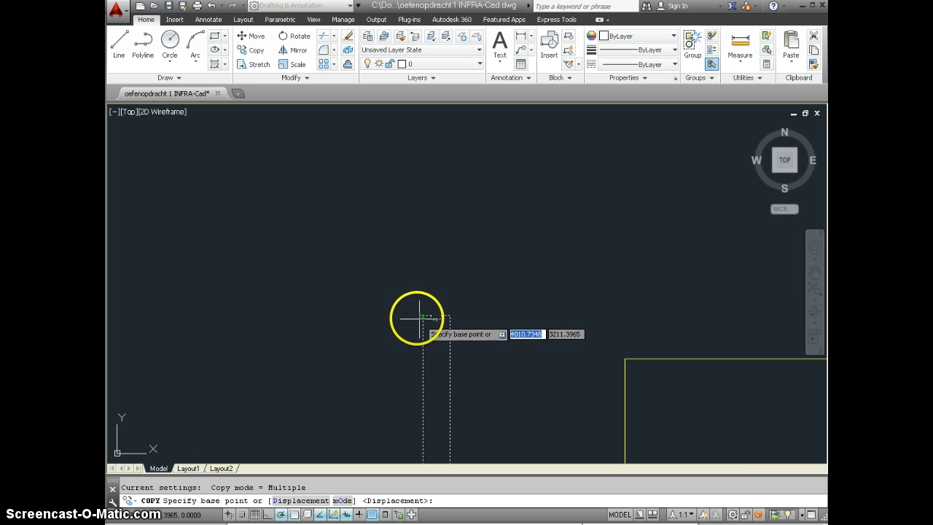
scroll(416, 316, up, 4)
scroll(416, 317, up, 4)
scroll(423, 321, up, 3)
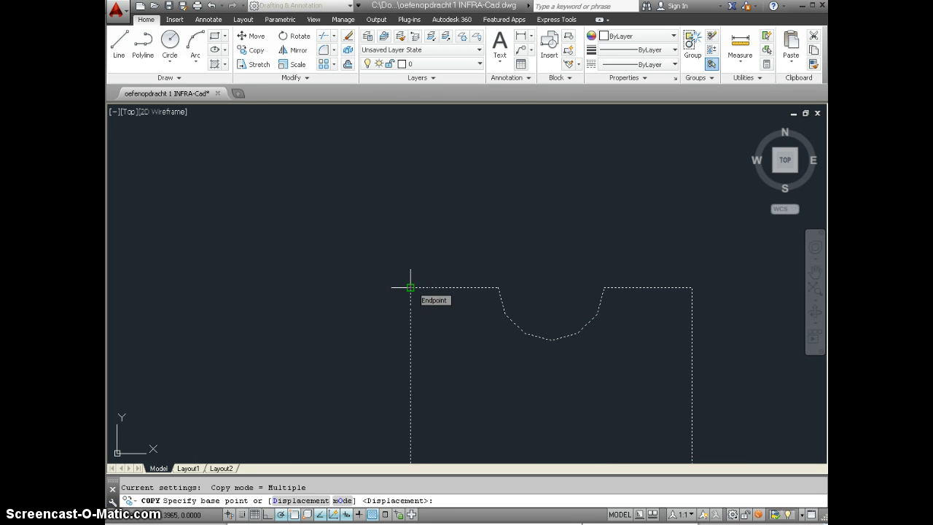
click(410, 287)
Step: Place strip copies from the top-left corner stacked down the wall's left edge
scroll(411, 287, down, 5)
scroll(411, 287, down, 3)
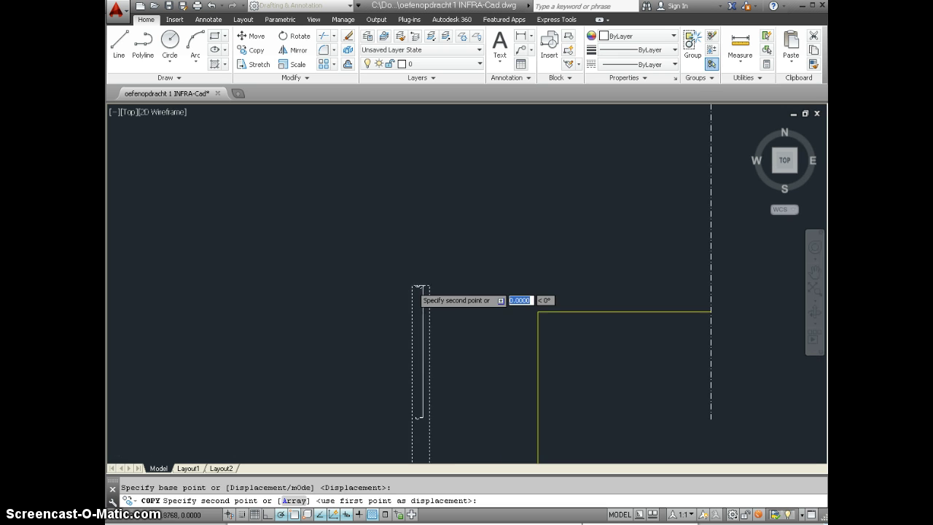
scroll(404, 277, down, 2)
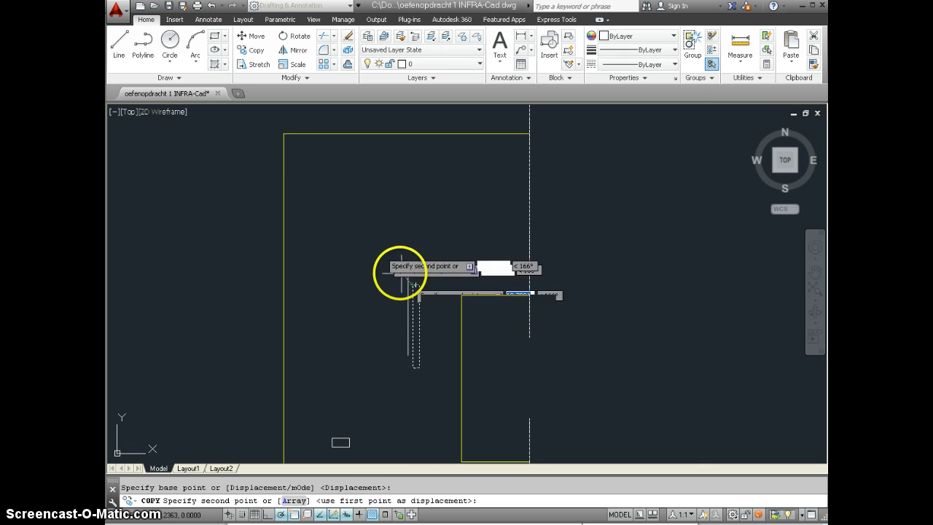
click(284, 134)
scroll(293, 221, up, 2)
scroll(291, 232, up, 2)
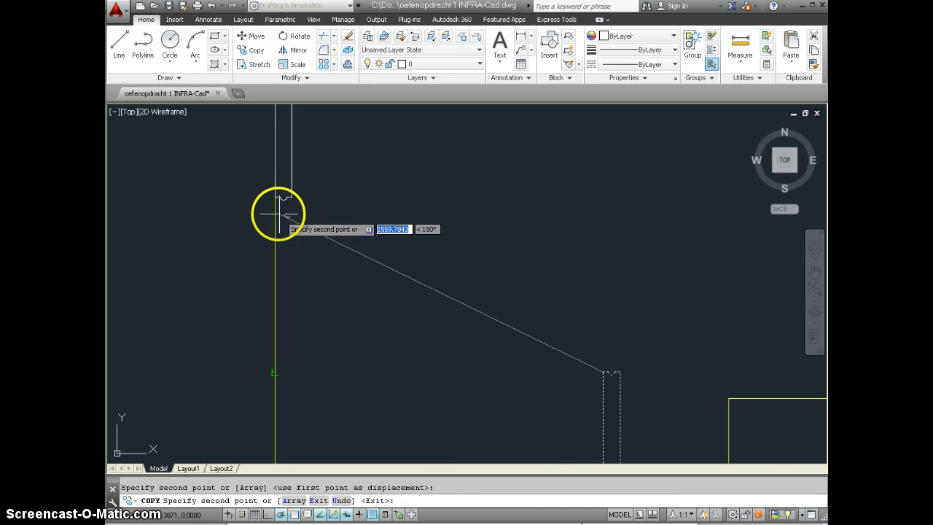
scroll(277, 214, up, 2)
scroll(270, 209, up, 2)
click(258, 152)
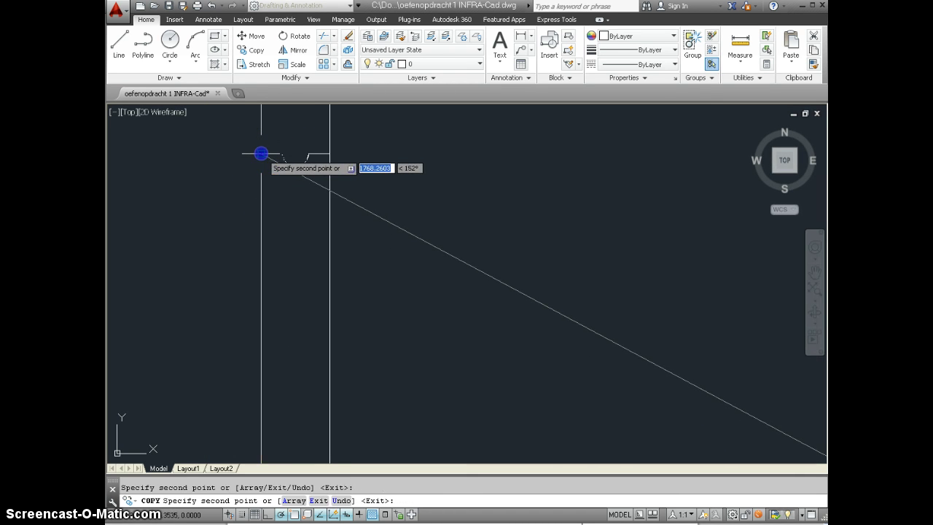
scroll(304, 156, down, 3)
scroll(313, 219, down, 2)
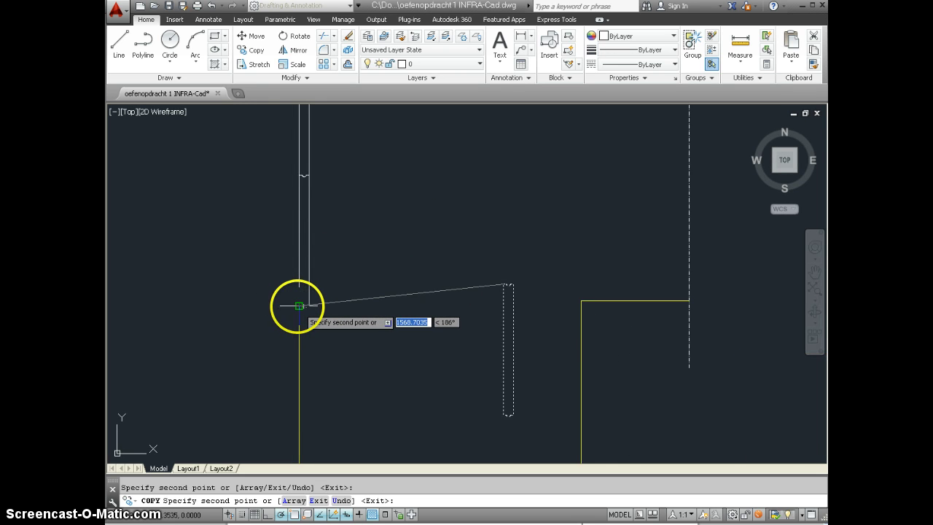
scroll(298, 306, up, 3)
scroll(295, 304, up, 2)
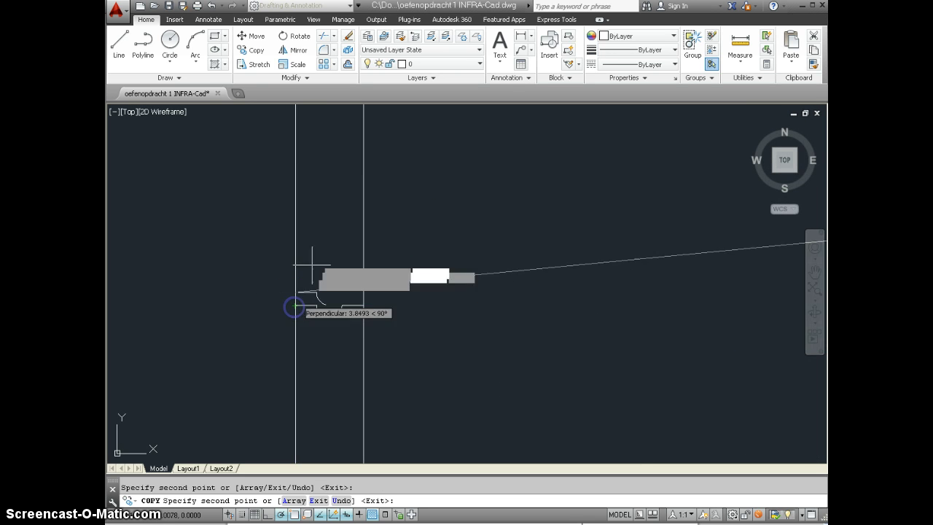
scroll(295, 305, down, 2)
scroll(341, 221, down, 2)
scroll(341, 221, up, 1)
scroll(340, 294, up, 2)
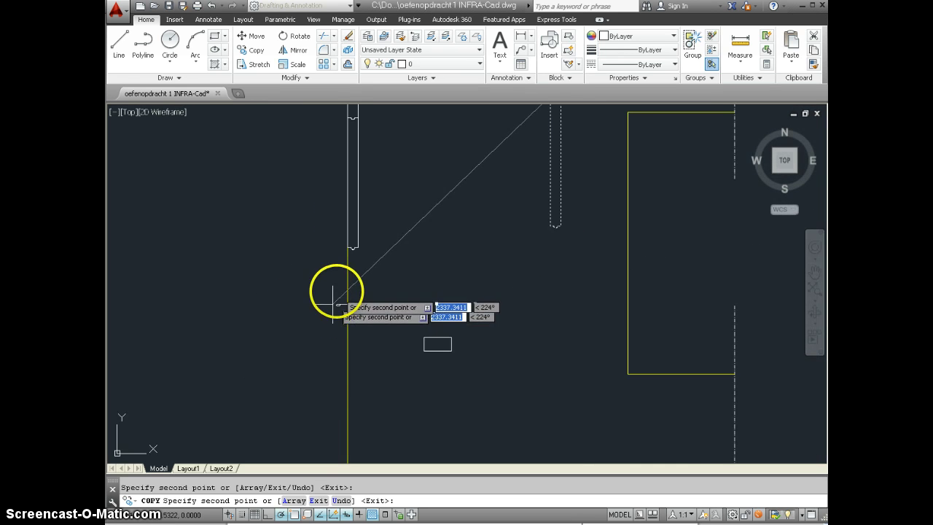
click(351, 246)
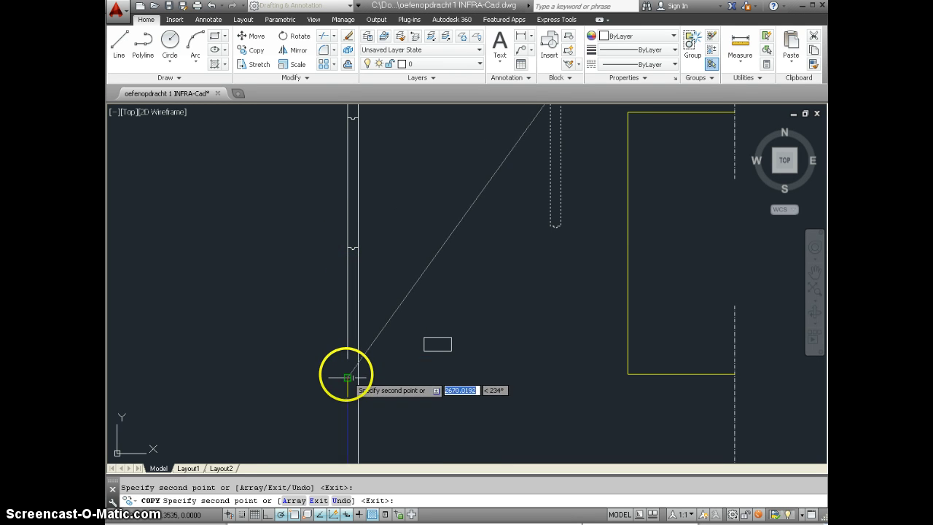
scroll(350, 369, down, 2)
scroll(353, 340, down, 2)
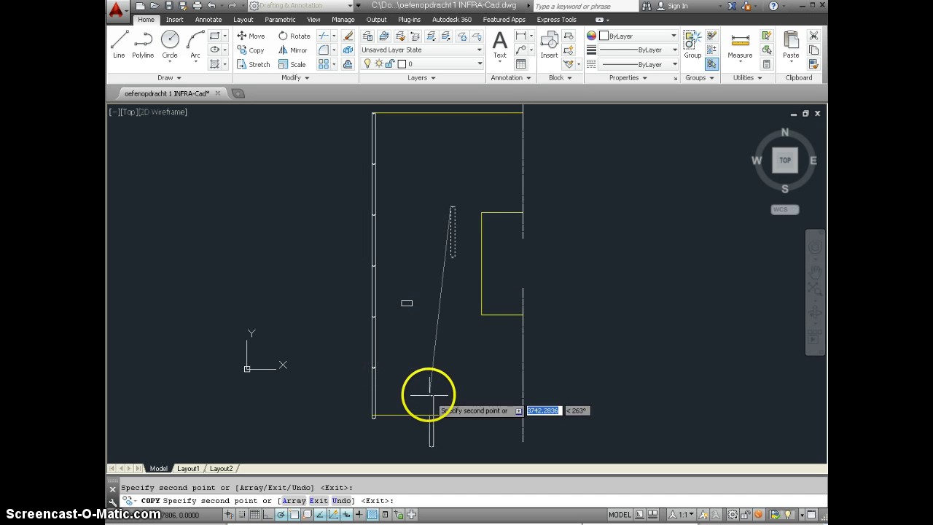
key(Return)
scroll(376, 414, up, 3)
scroll(367, 414, up, 3)
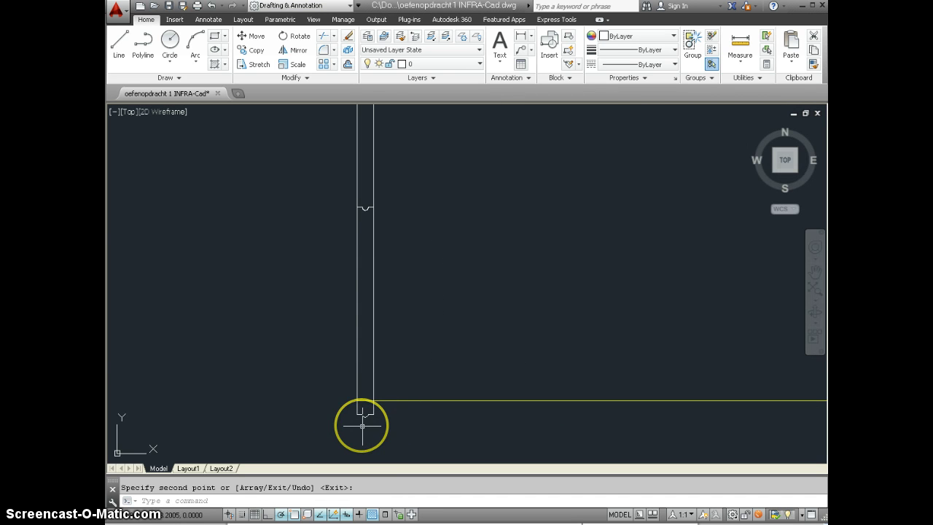
Step: Trim the stacked strip's stub protruding below the wall's bottom edge
click(326, 38)
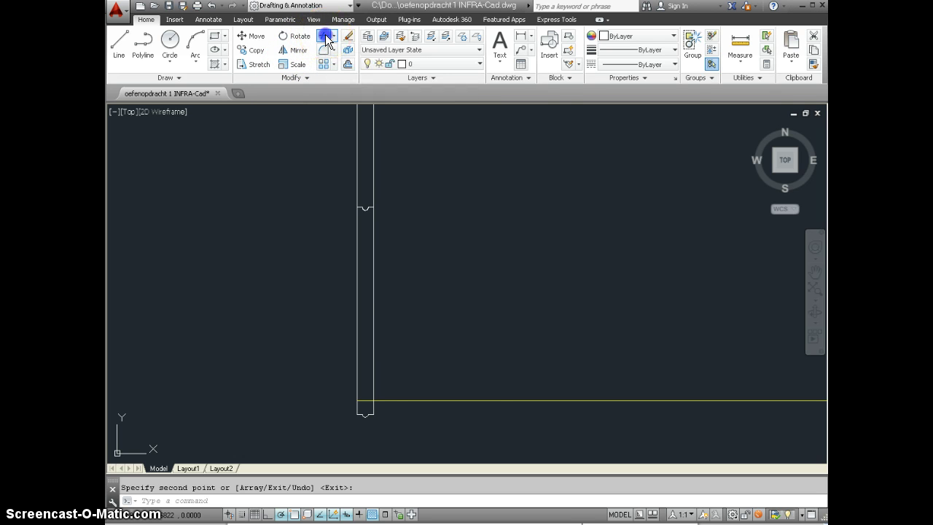
click(393, 436)
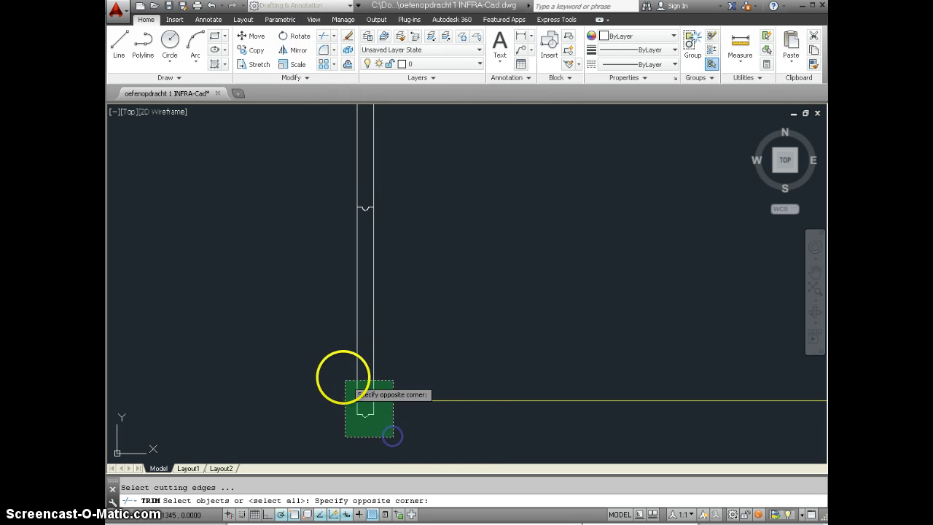
drag(345, 379, 315, 354)
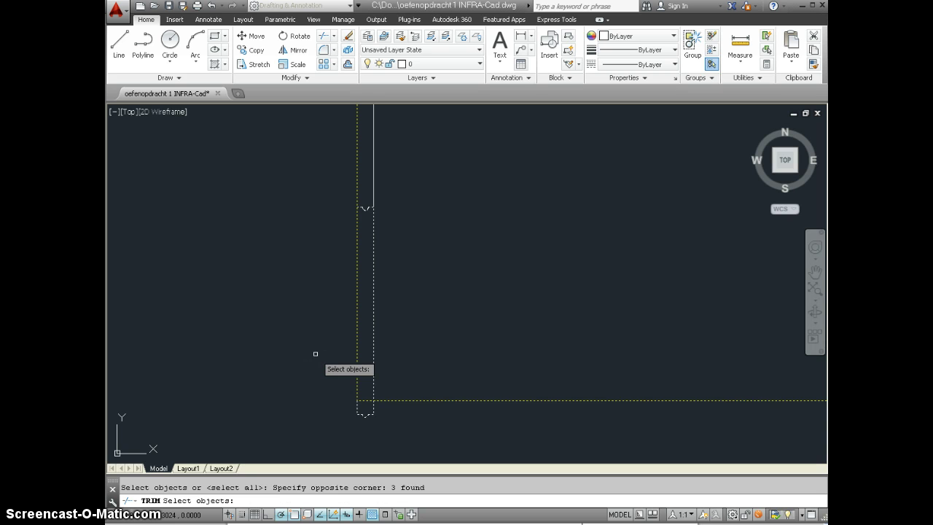
key(Return)
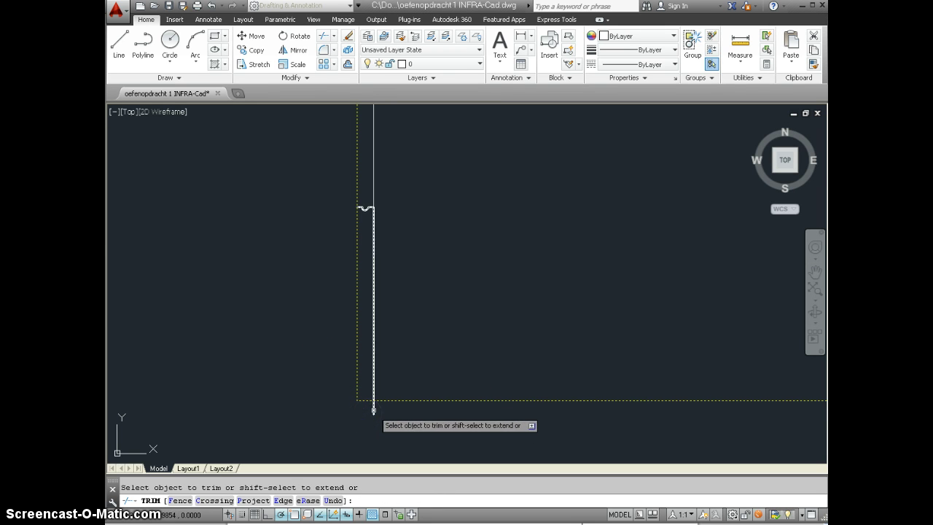
click(373, 410)
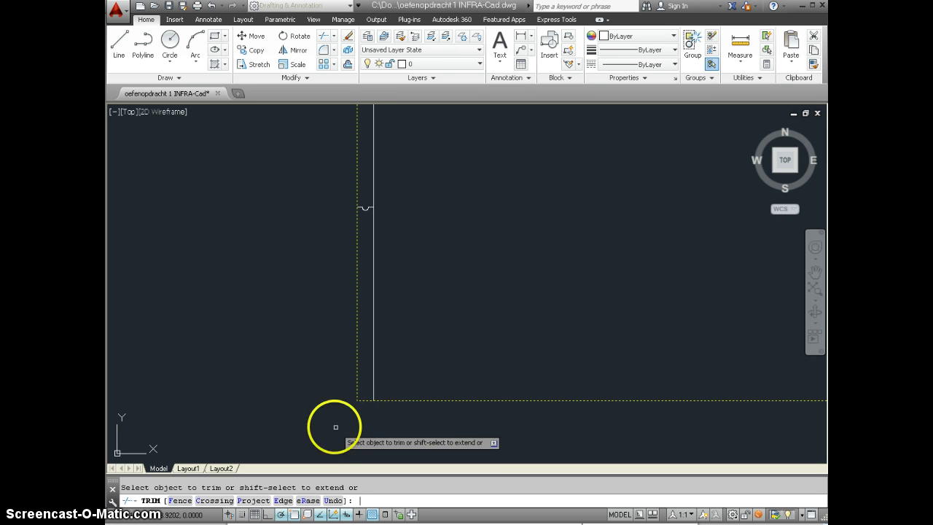
key(Return)
scroll(308, 329, down, 2)
scroll(314, 338, down, 2)
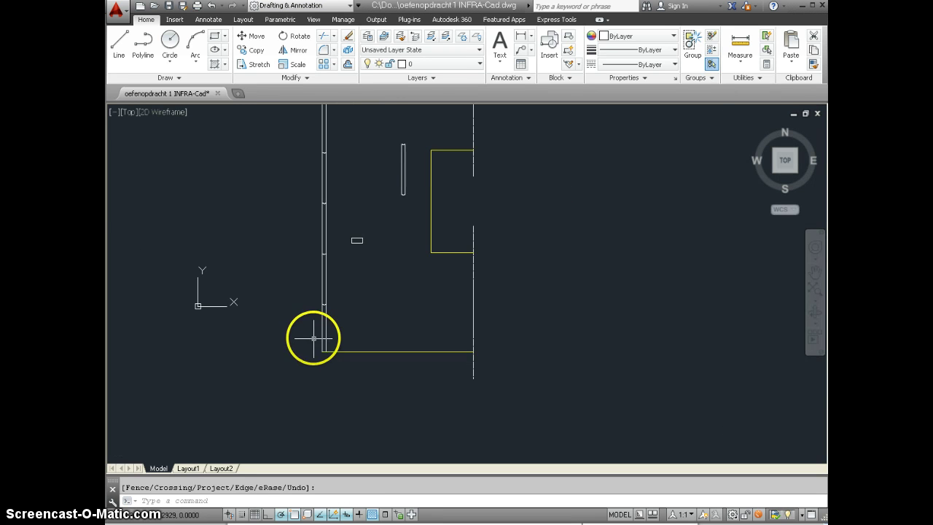
scroll(408, 121, up, 4)
scroll(383, 236, down, 2)
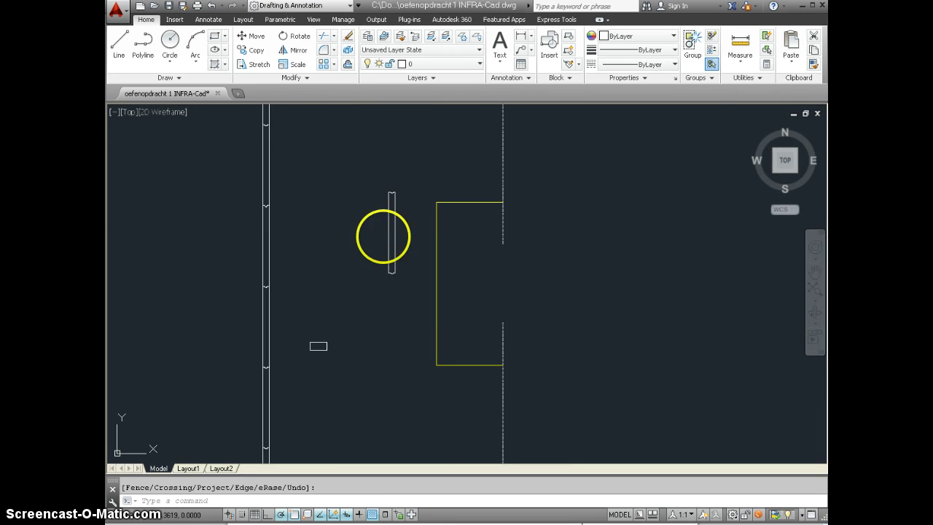
scroll(383, 236, down, 2)
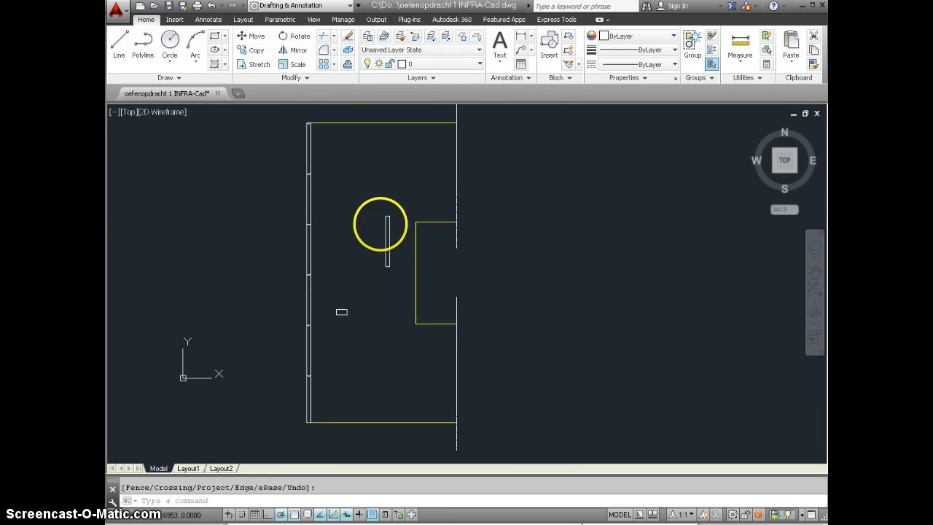
Step: Copy the small vertical block to the top-left of the wall
click(271, 53)
click(386, 218)
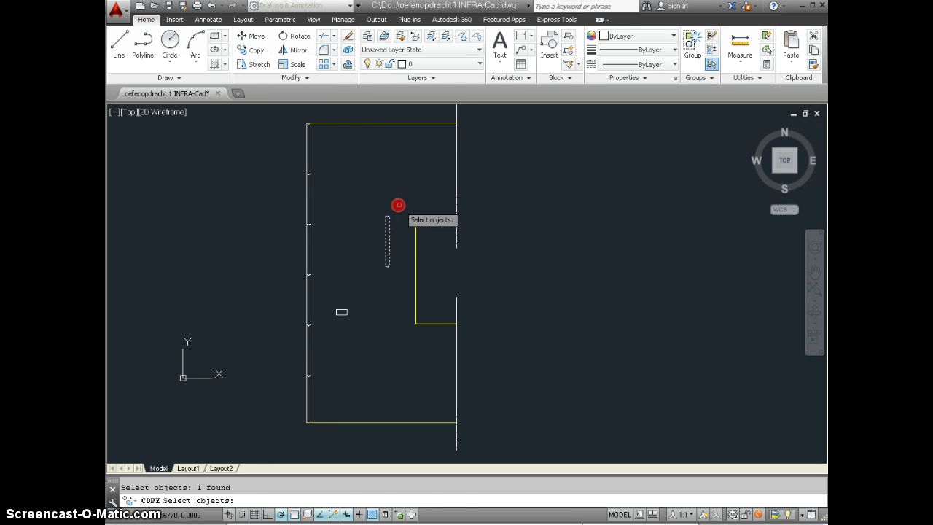
key(Return)
click(398, 203)
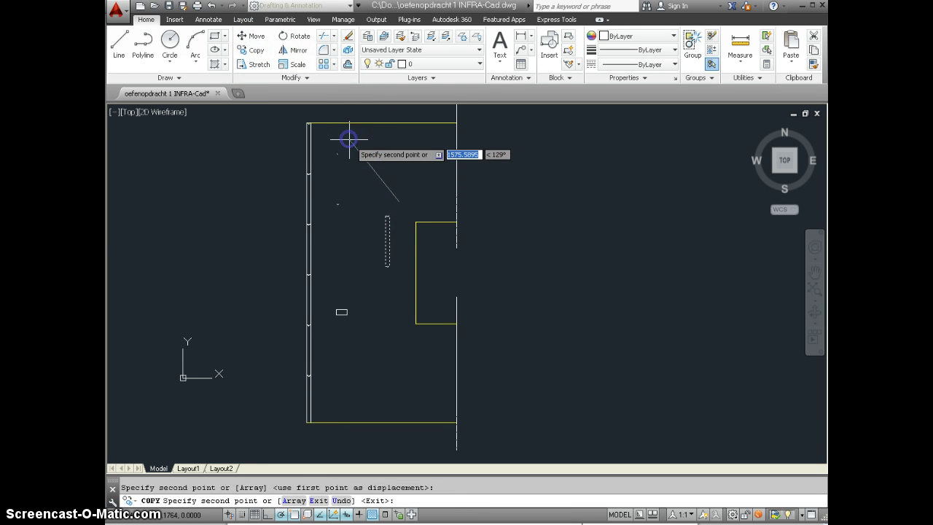
click(348, 139)
key(Return)
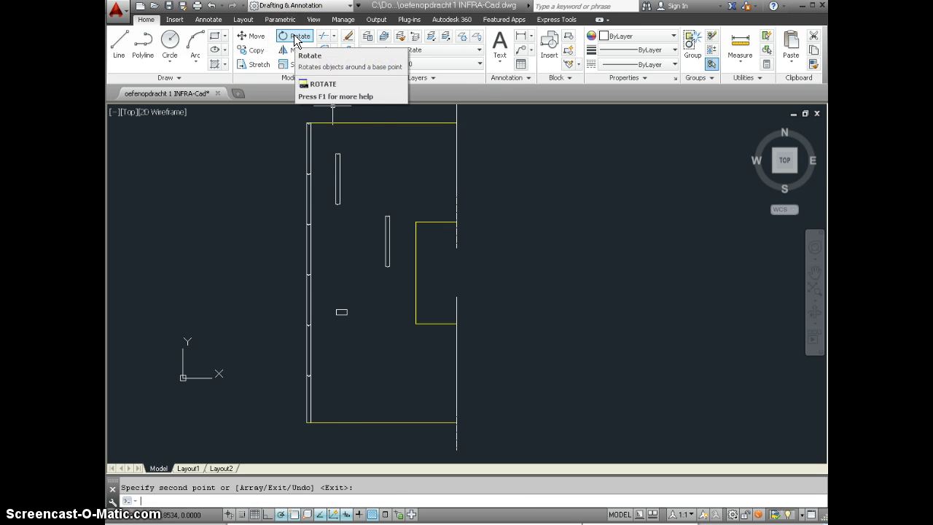
Step: Rotate the copied block 90° about its corner so it lies horizontally
click(295, 42)
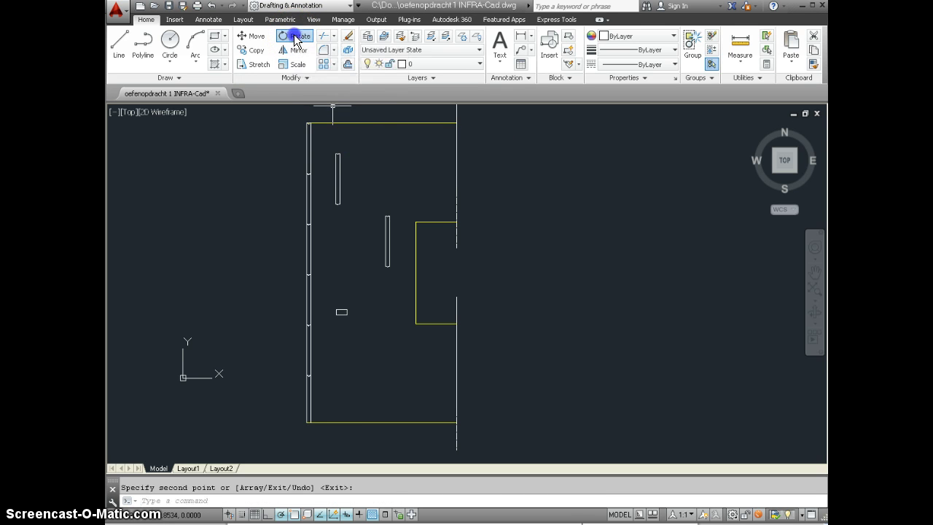
click(338, 153)
right_click(338, 153)
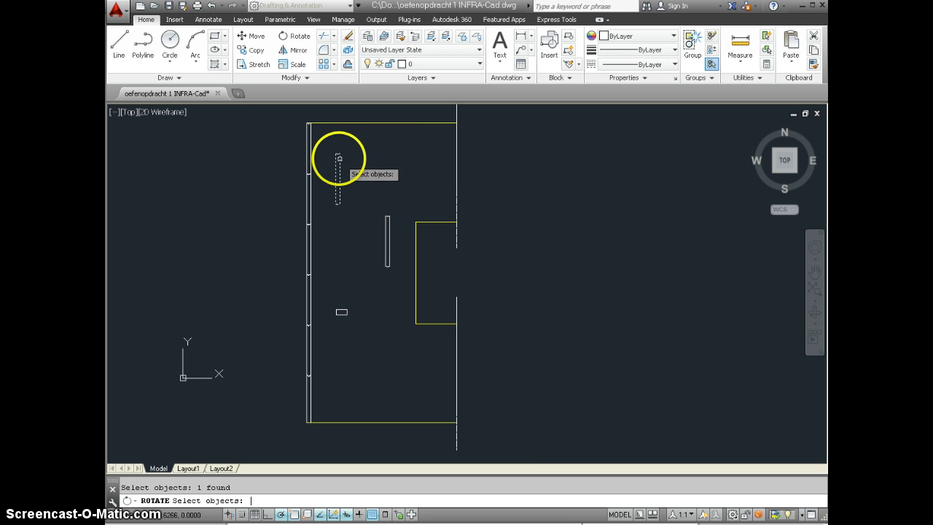
scroll(338, 152, up, 5)
scroll(338, 150, up, 5)
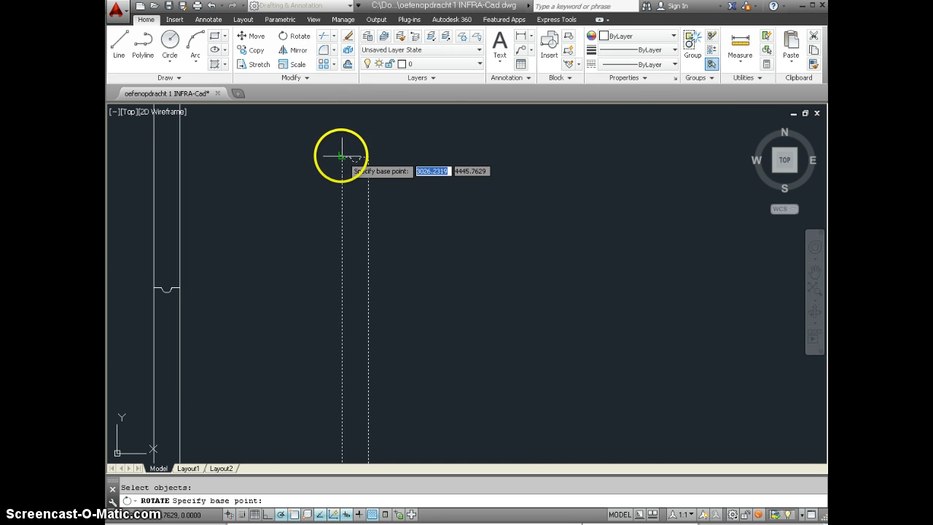
click(340, 156)
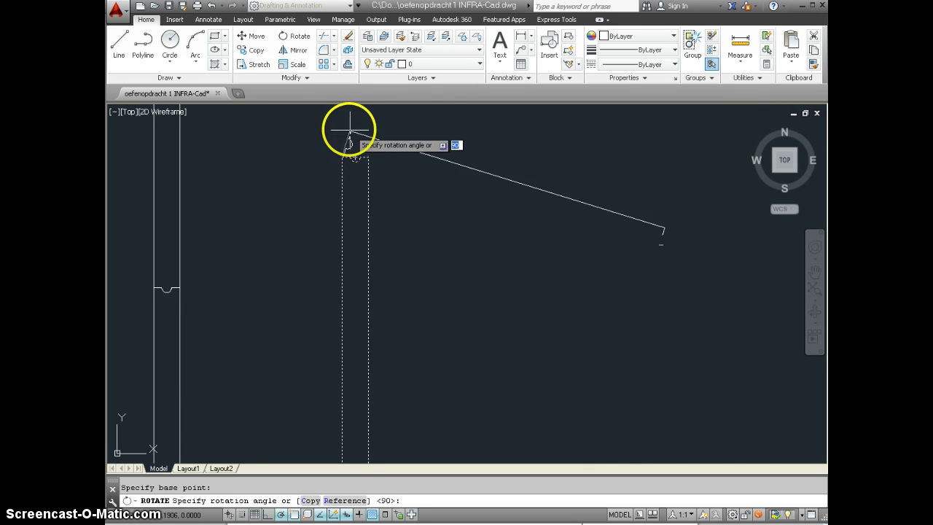
click(343, 128)
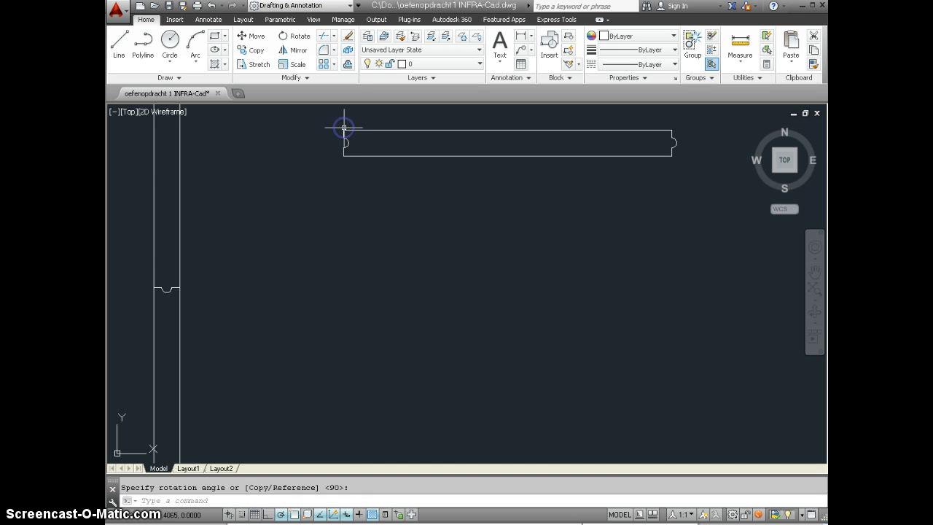
scroll(346, 243, down, 4)
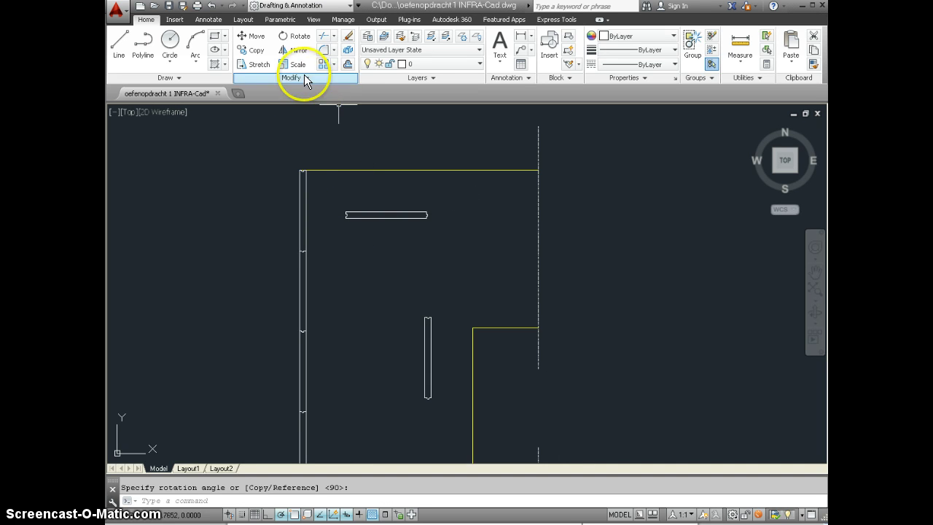
Step: Place three copies of the horizontal block end to end along the top edge past the centerline
click(256, 50)
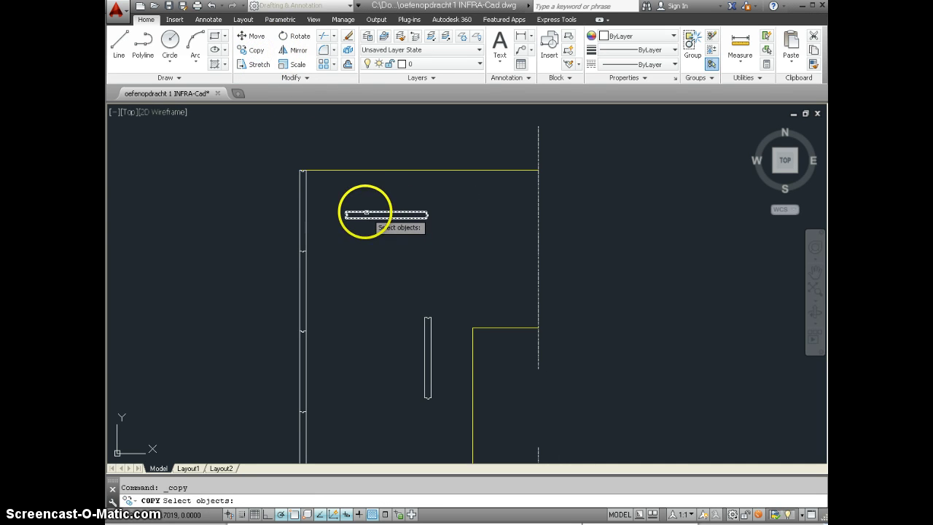
key(Return)
scroll(354, 208, up, 3)
scroll(354, 208, up, 3)
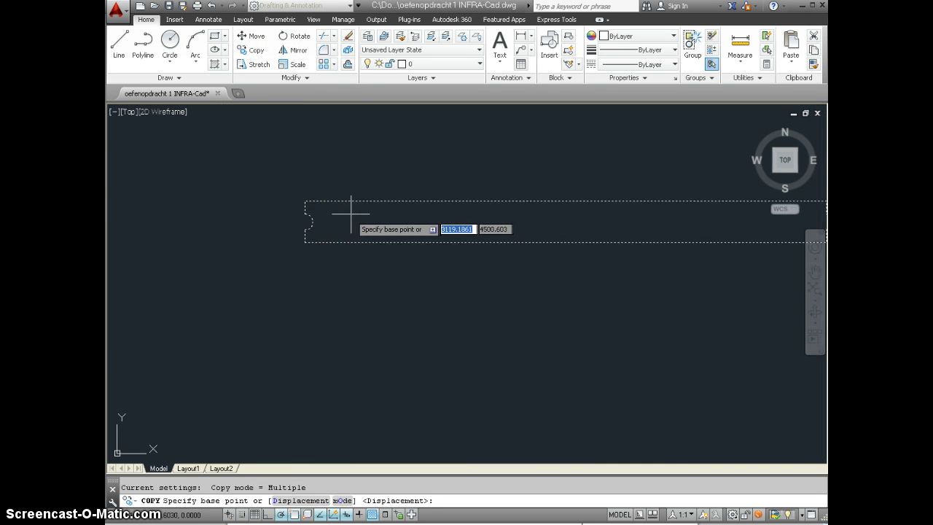
click(305, 204)
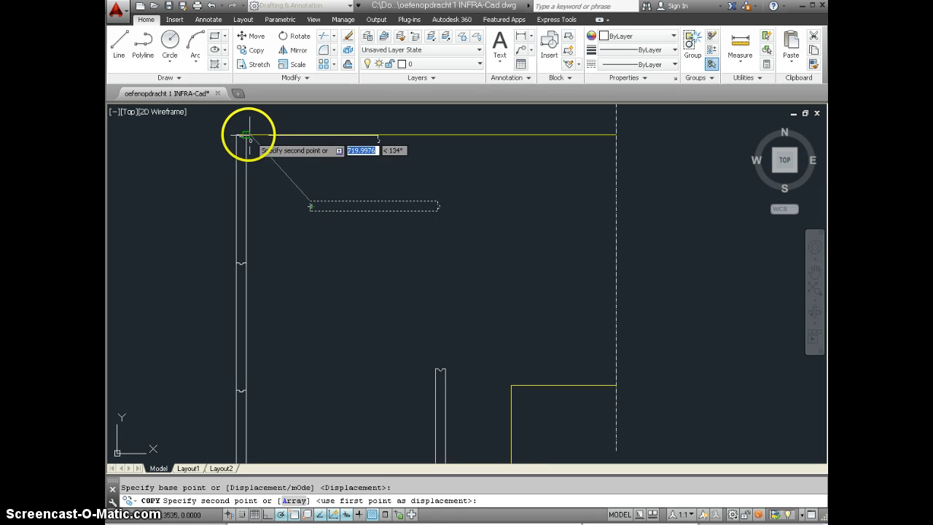
click(247, 135)
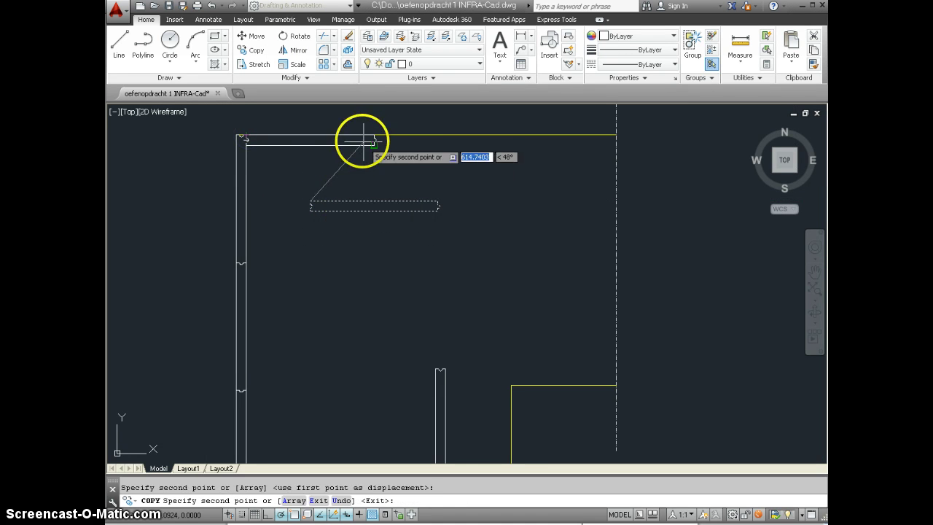
click(374, 135)
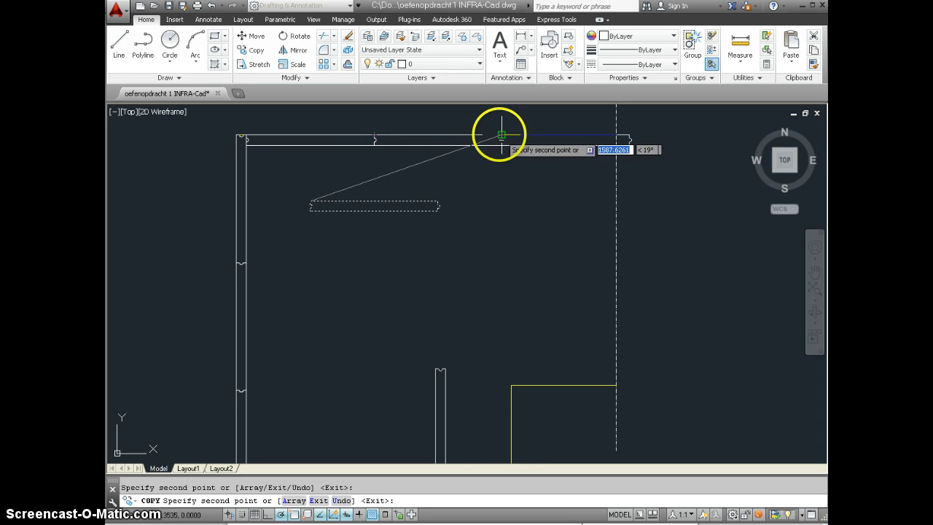
click(501, 135)
key(Return)
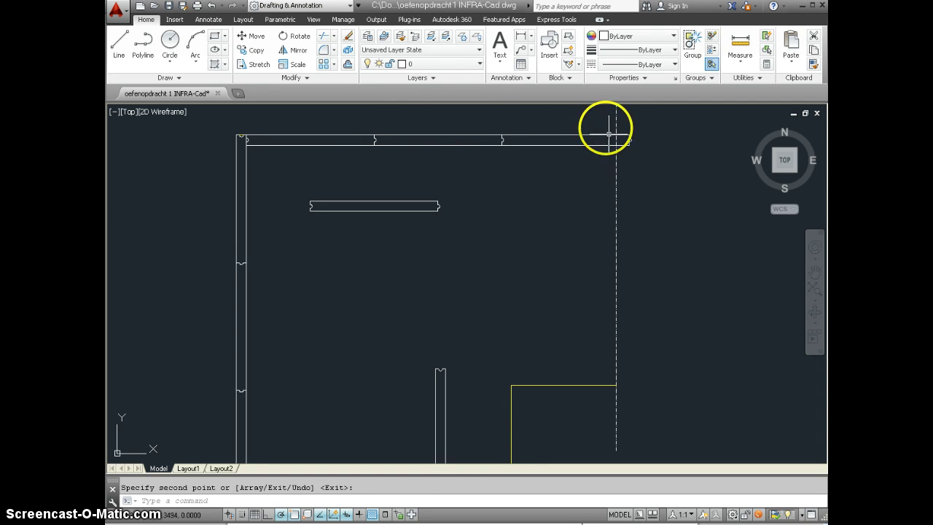
Step: Trim the top row's overhang beyond the dashed centerline
click(326, 40)
click(621, 150)
click(600, 124)
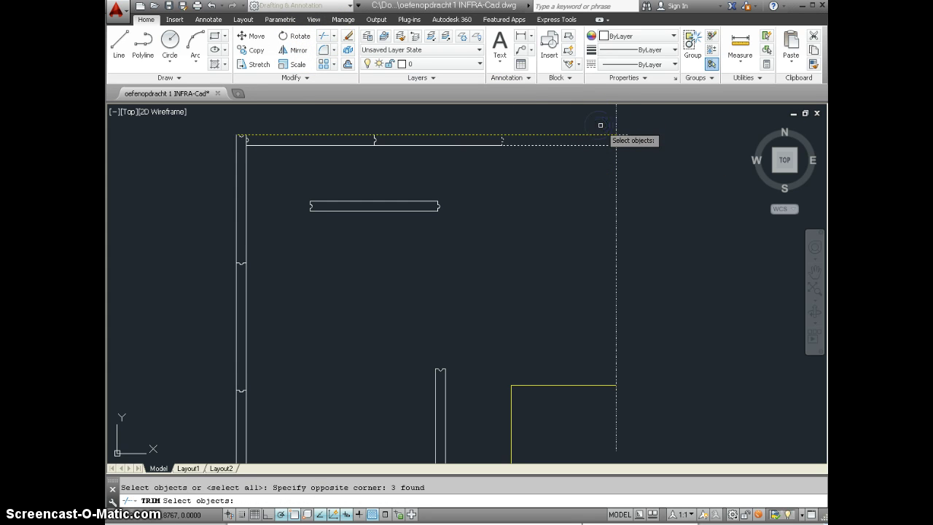
right_click(635, 146)
click(619, 131)
click(617, 128)
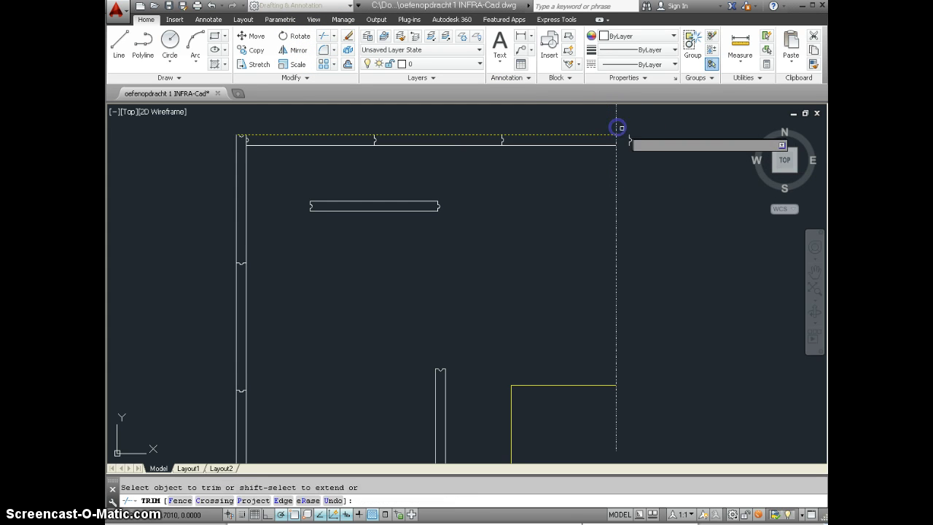
click(639, 154)
click(617, 126)
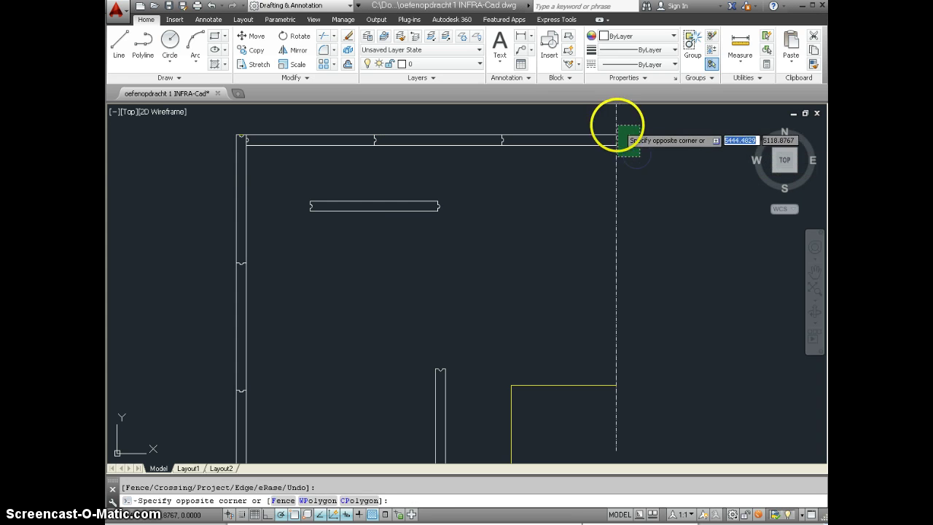
right_click(622, 126)
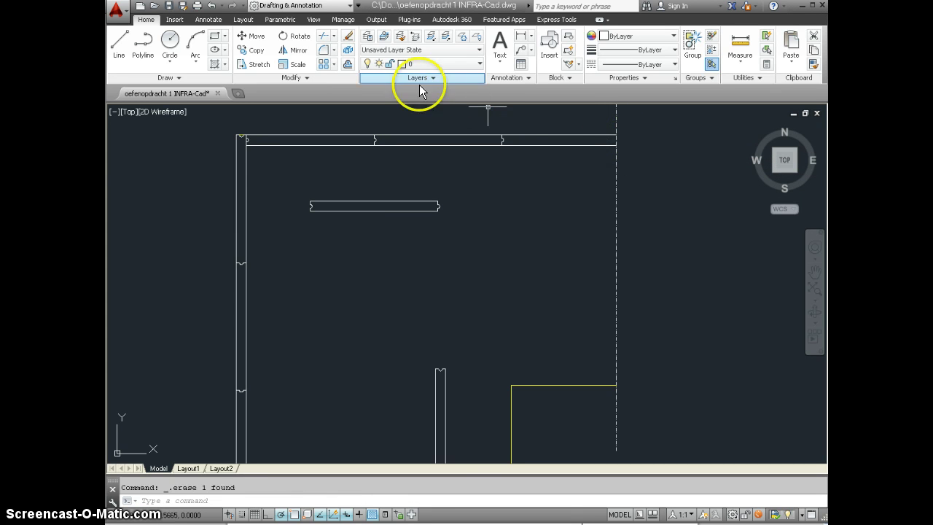
Step: Copy the whole top row of blocks from its top-left corner down to the wall's lower corner
click(533, 160)
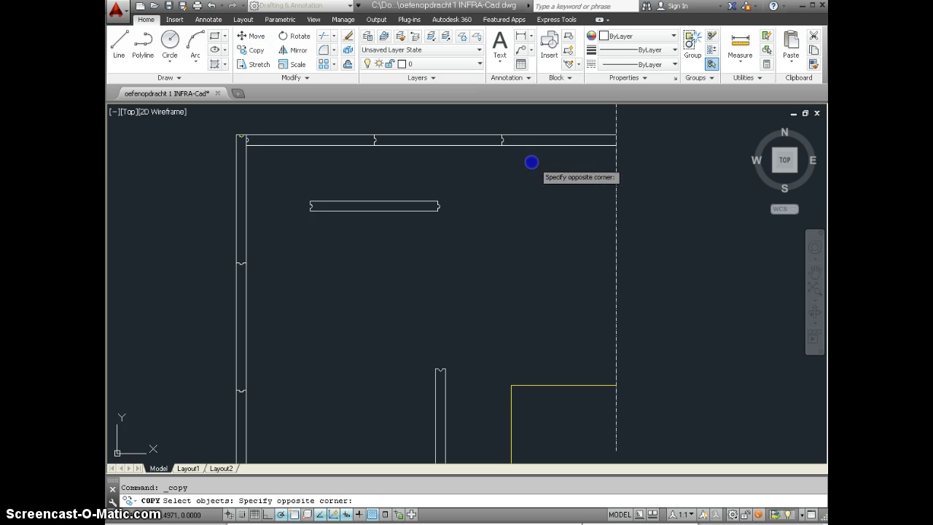
click(390, 142)
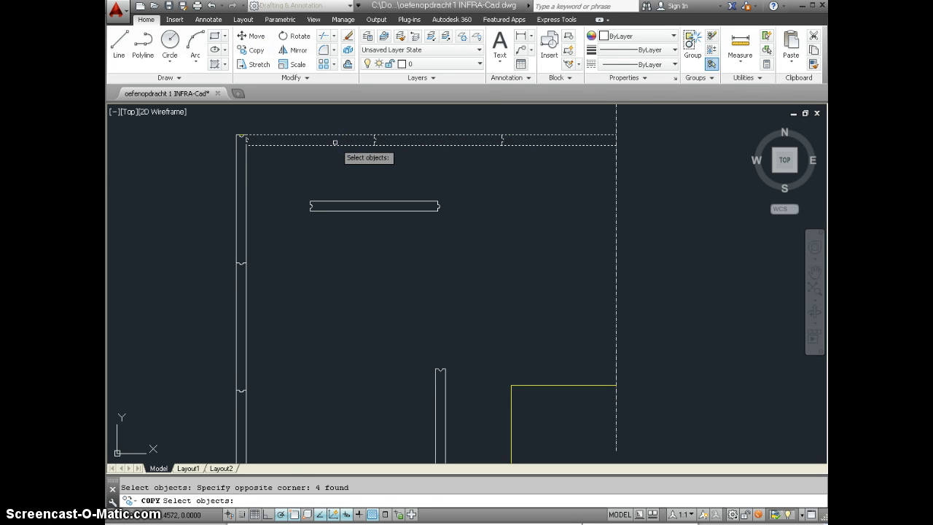
right_click(271, 135)
scroll(240, 148, up, 3)
scroll(244, 138, up, 3)
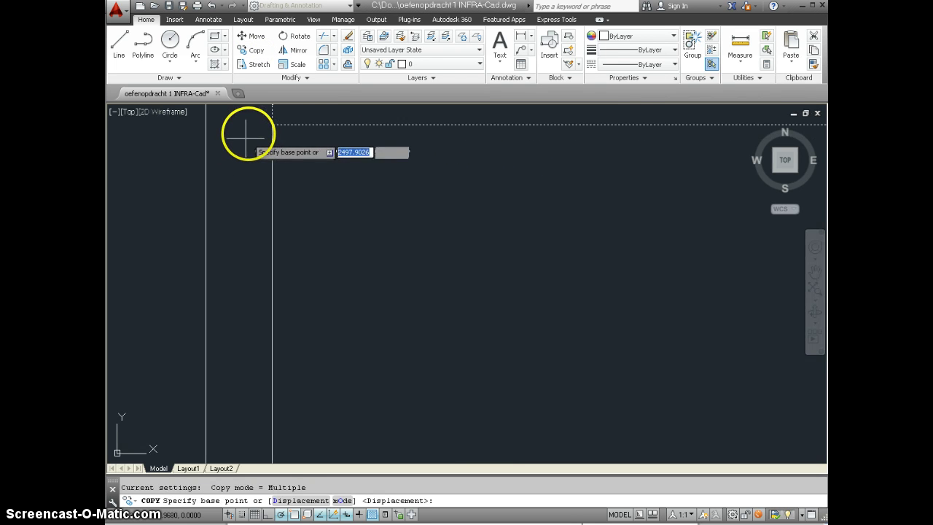
click(270, 125)
scroll(271, 125, down, 3)
scroll(288, 117, down, 2)
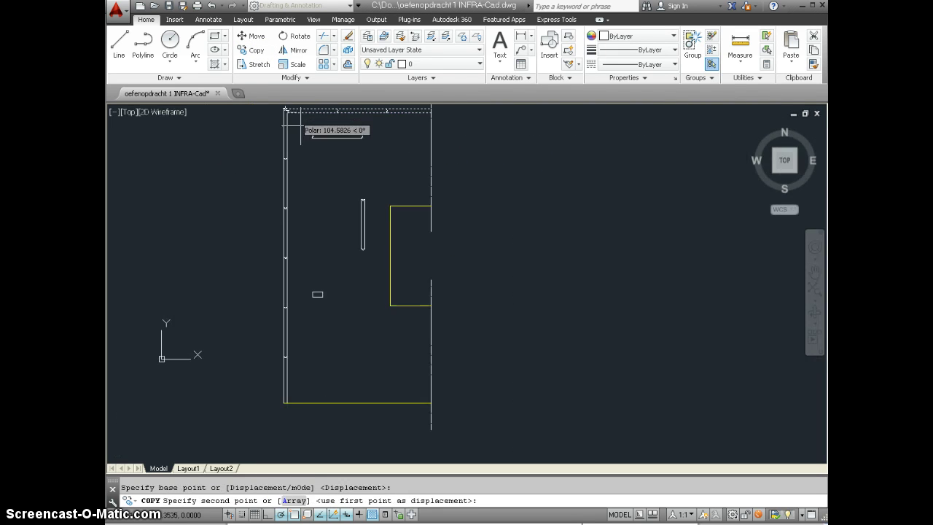
scroll(273, 396, up, 5)
scroll(280, 398, up, 3)
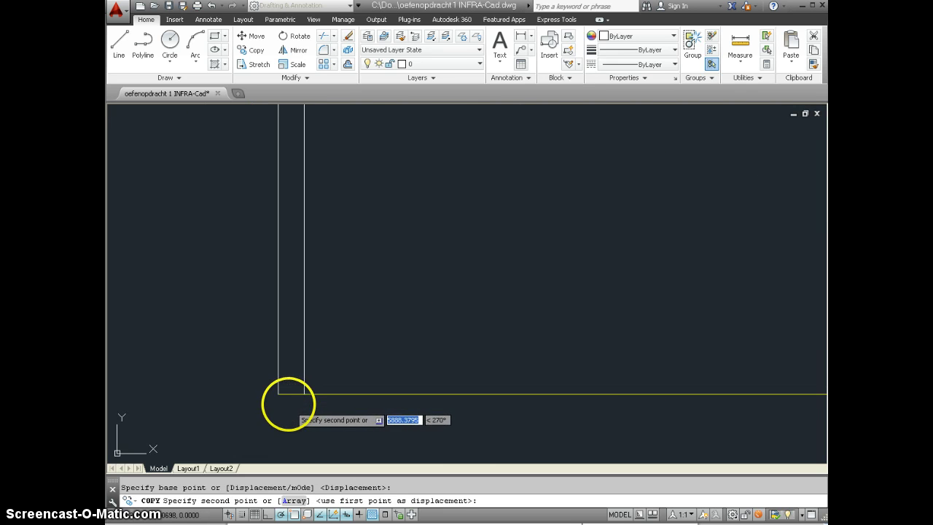
click(305, 382)
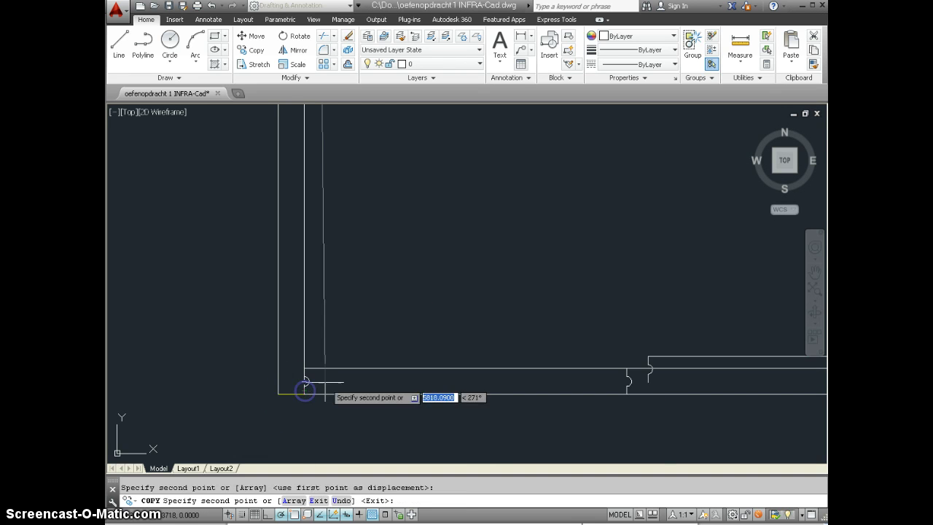
scroll(306, 381, down, 2)
scroll(302, 381, down, 1)
scroll(282, 375, down, 1)
scroll(270, 389, down, 2)
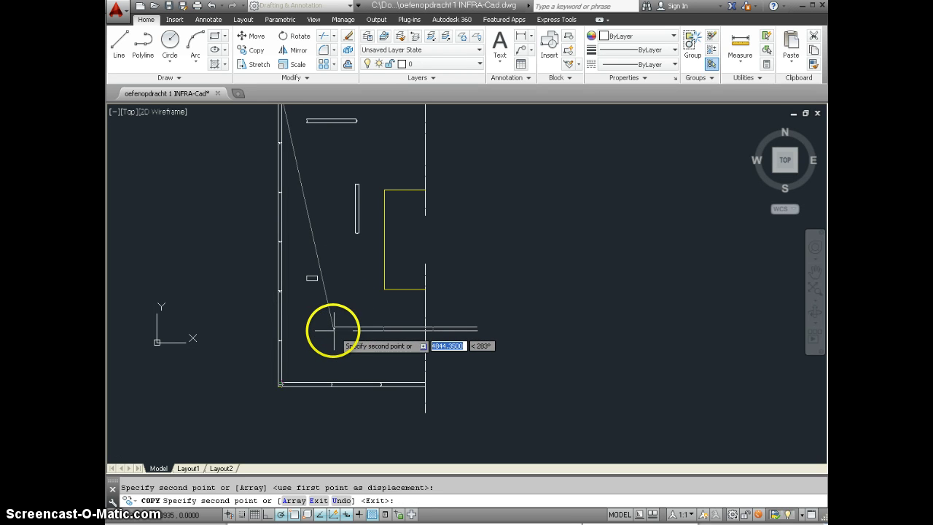
key(Escape)
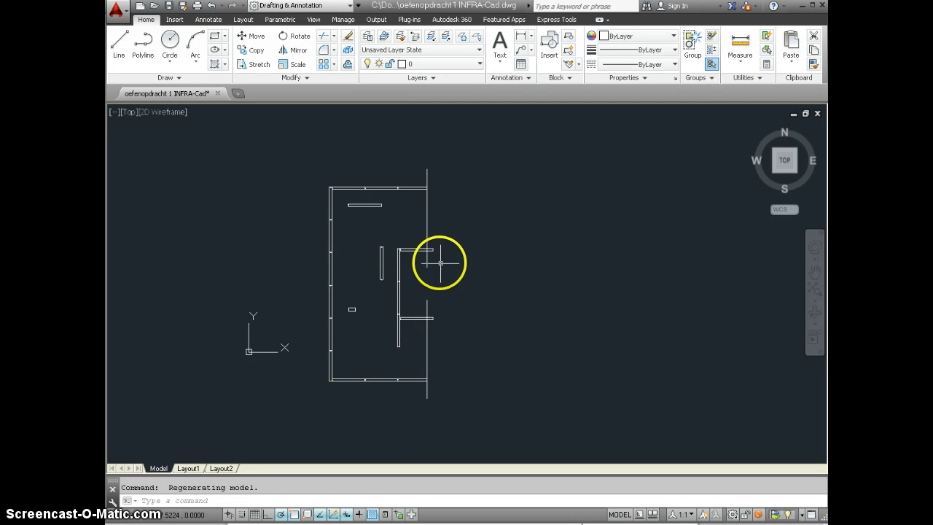
Step: Move the notched horizontal line up about 7.96 units onto the line above
scroll(405, 328, up, 3)
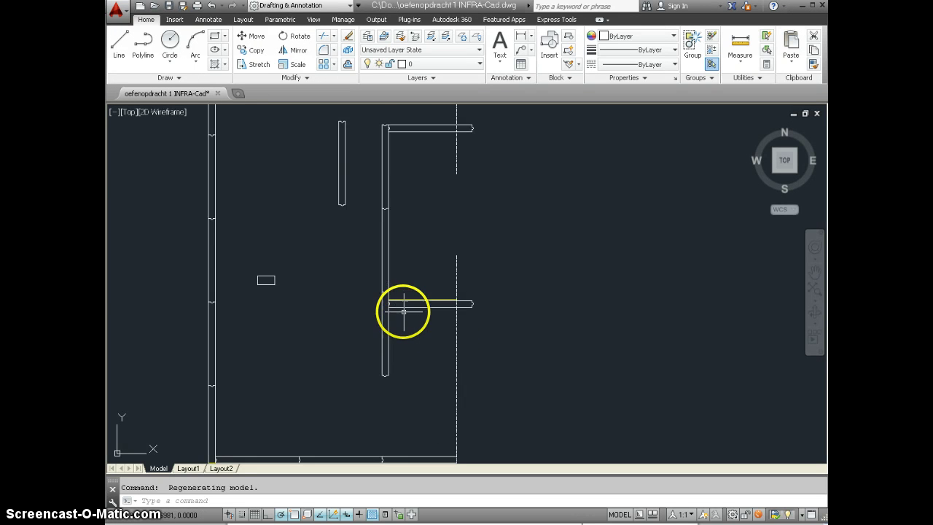
scroll(404, 310, up, 5)
scroll(399, 308, up, 2)
scroll(379, 292, up, 2)
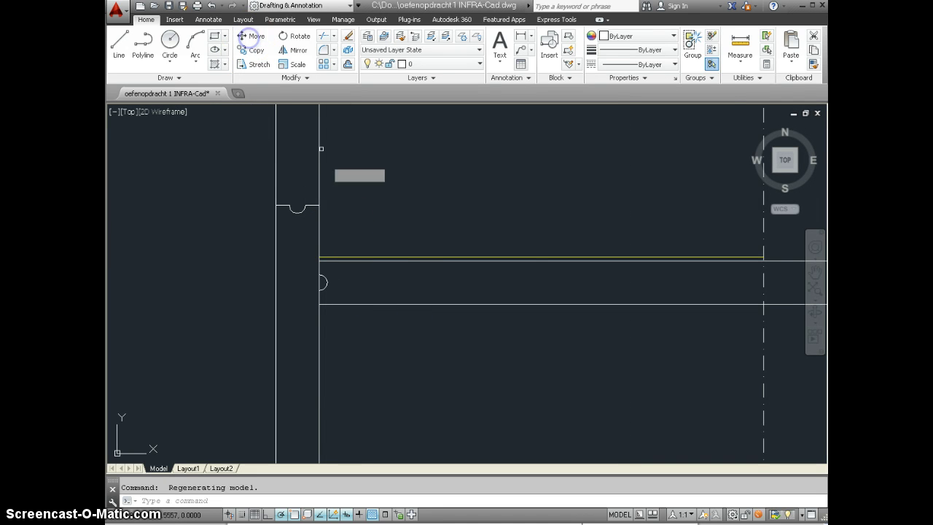
click(246, 36)
click(344, 261)
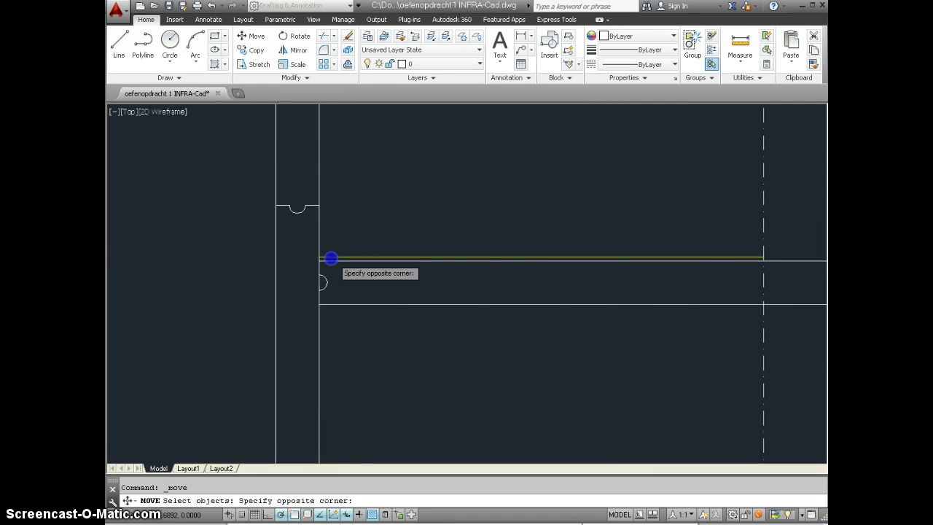
click(331, 259)
right_click(313, 258)
scroll(312, 259, up, 3)
scroll(331, 274, up, 2)
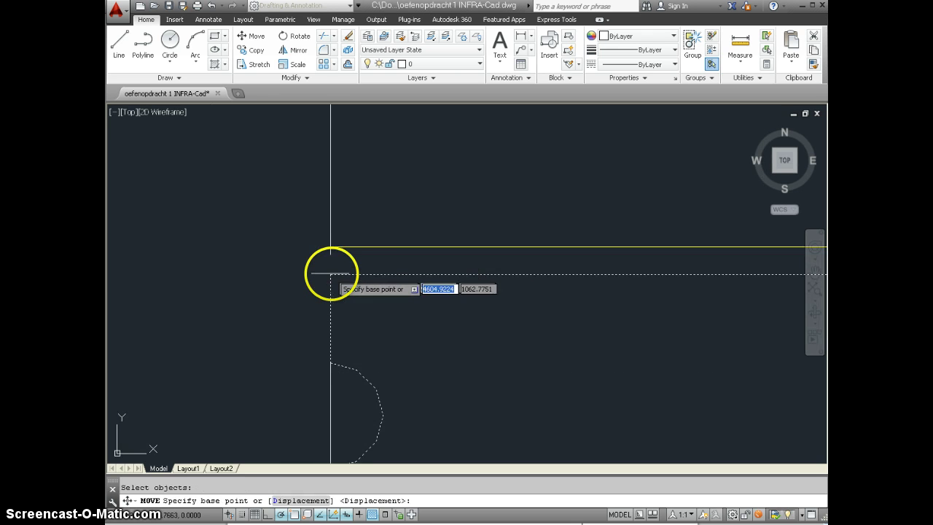
click(331, 273)
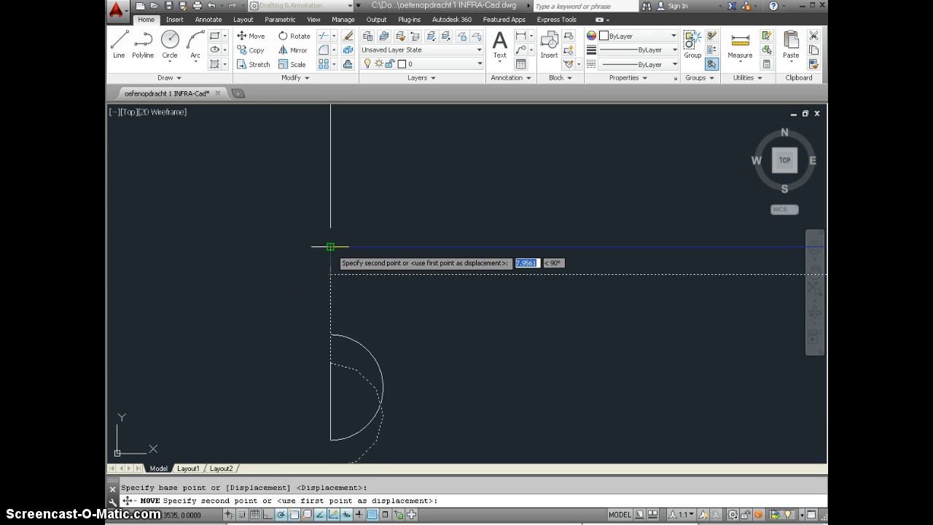
click(331, 248)
scroll(448, 240, down, 2)
scroll(449, 243, down, 2)
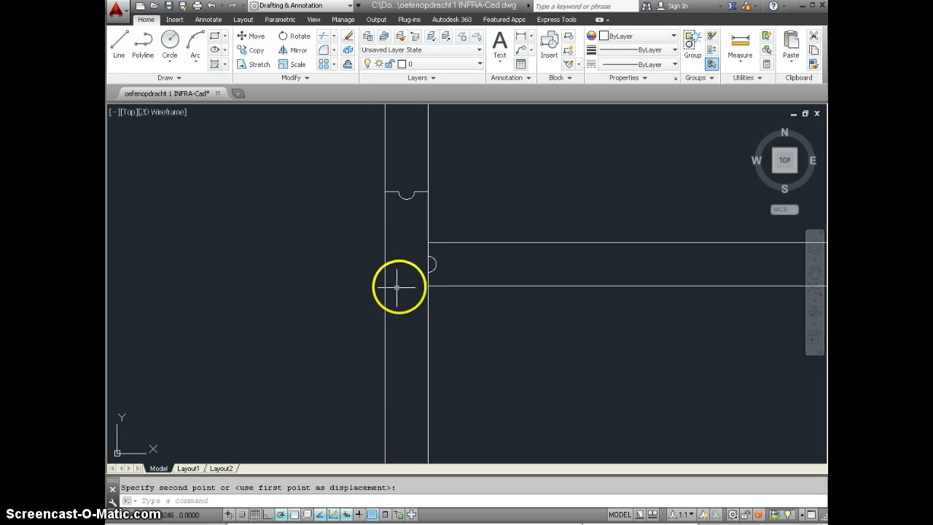
Step: Draw a short cross line spanning the inner wall column from its left edge to its right edge
click(119, 44)
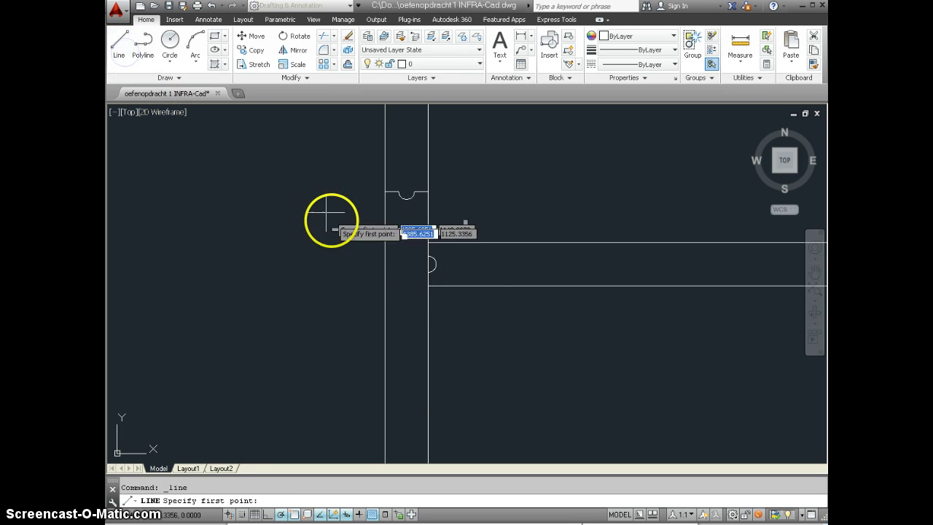
click(428, 285)
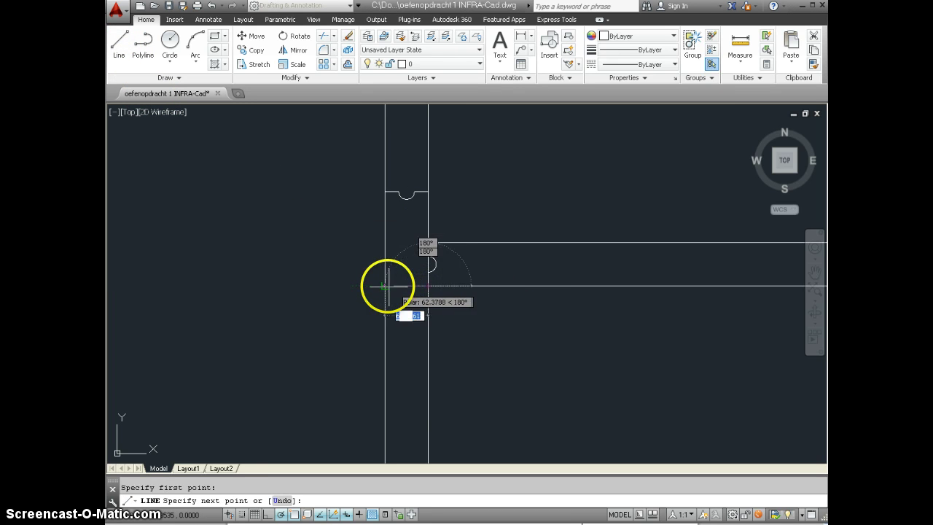
click(384, 286)
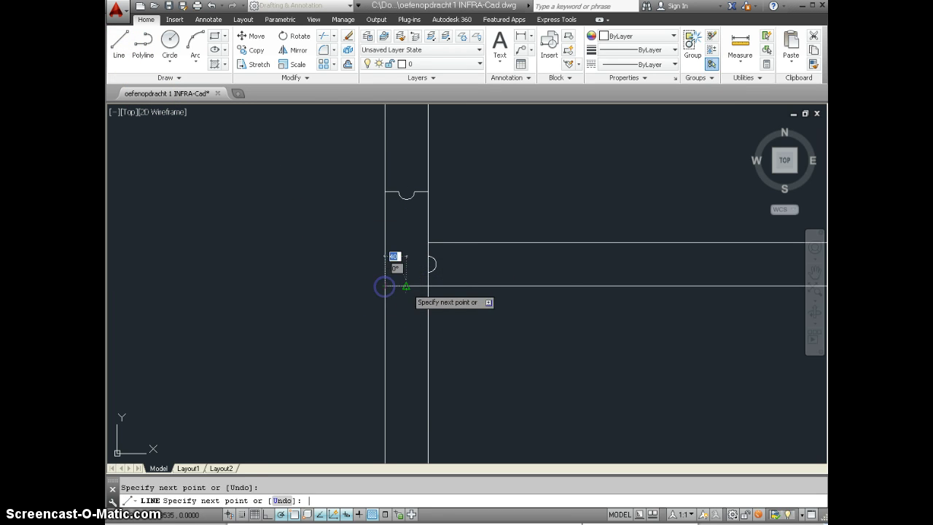
Step: Trim the vertical column lines and leftover ends below the new cross line
click(320, 37)
click(406, 286)
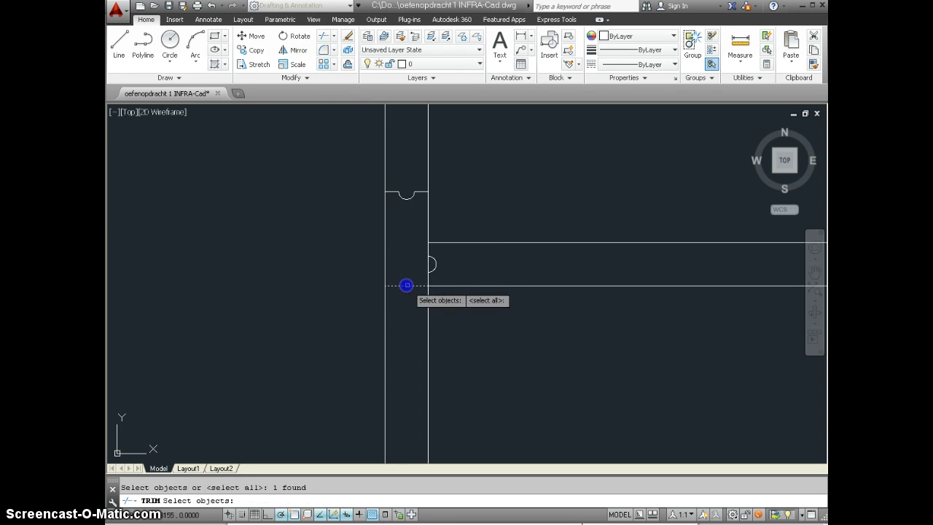
click(442, 323)
click(361, 262)
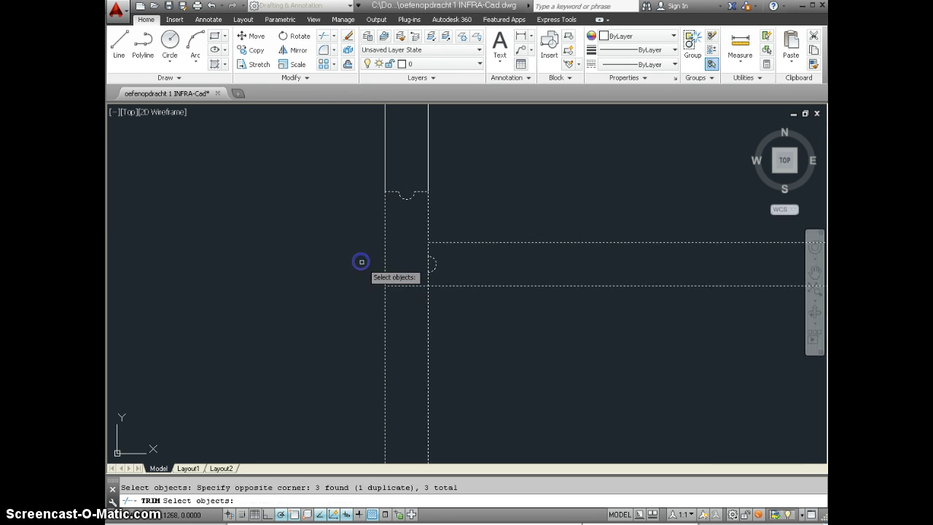
key(Return)
scroll(455, 360, down, 3)
scroll(460, 313, down, 3)
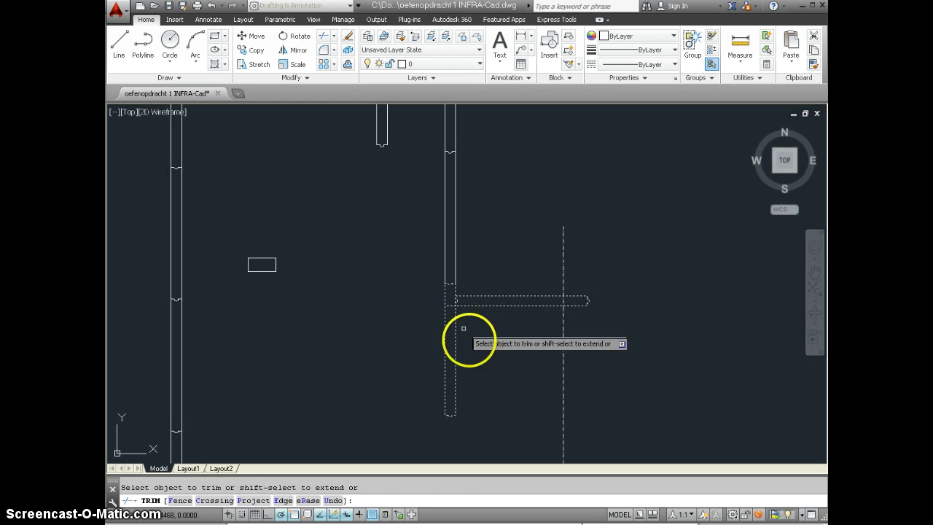
click(477, 360)
click(421, 336)
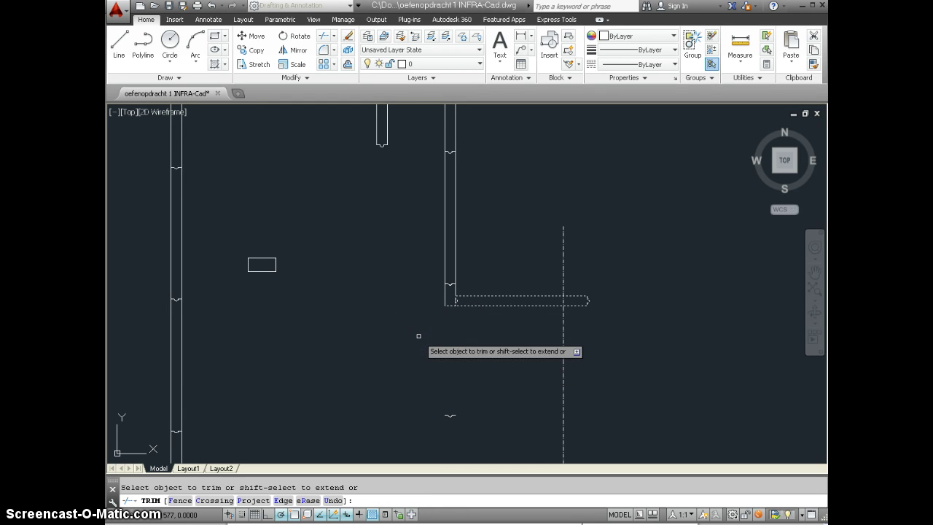
click(482, 437)
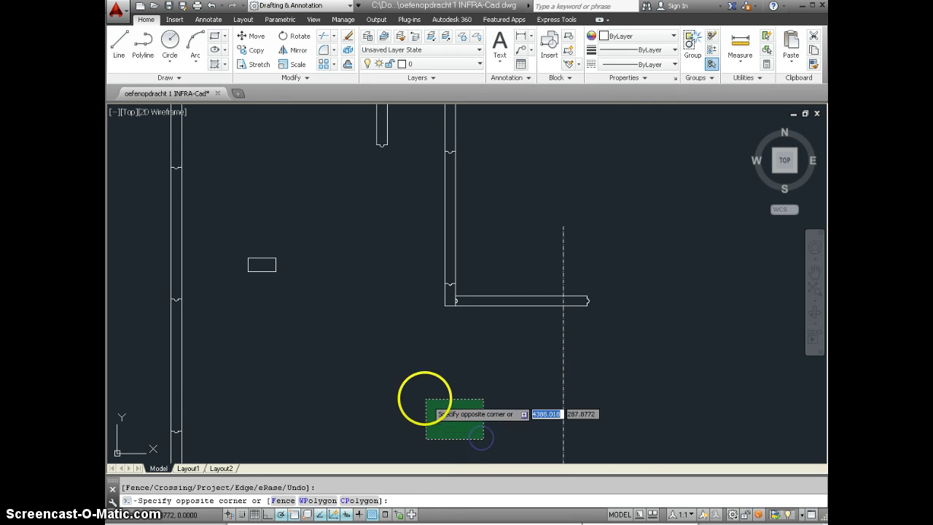
click(426, 400)
scroll(421, 336, down, 3)
Step: Select the loose short top bar and vertical bar inside the wall outline for erasing
click(423, 299)
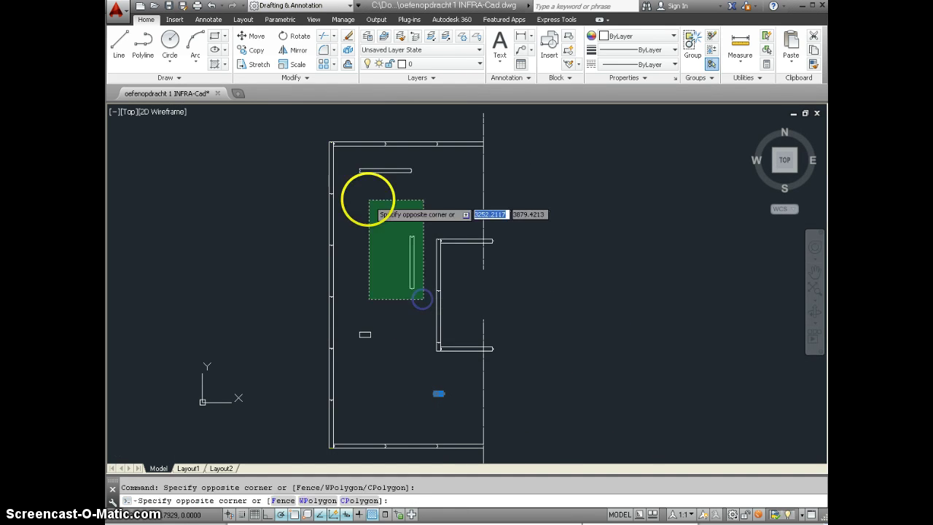
click(343, 160)
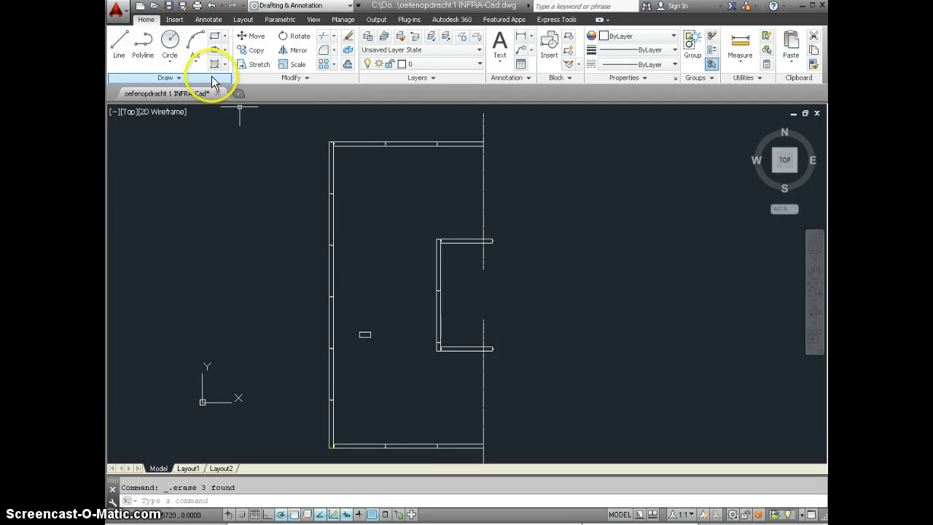
Step: Copy the small rectangle block to the wall's inner top-left corner
click(256, 55)
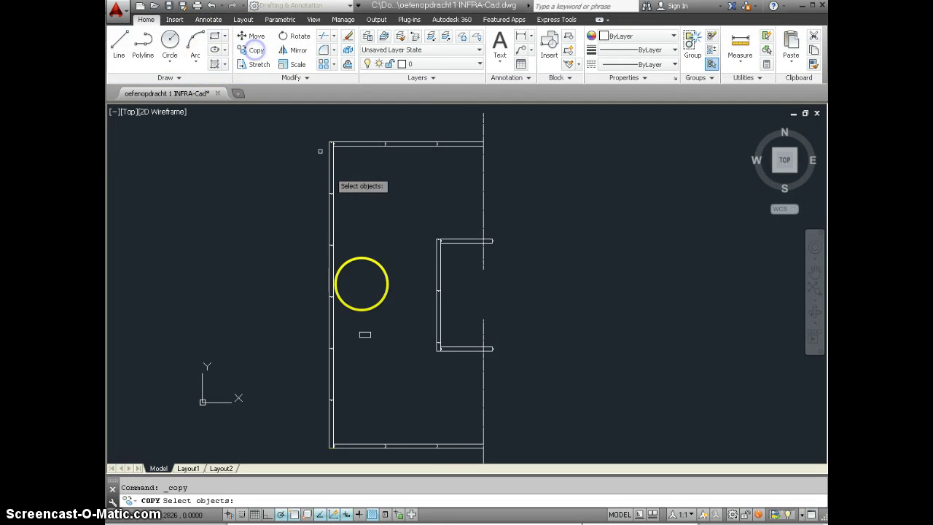
drag(377, 344, 346, 328)
click(346, 328)
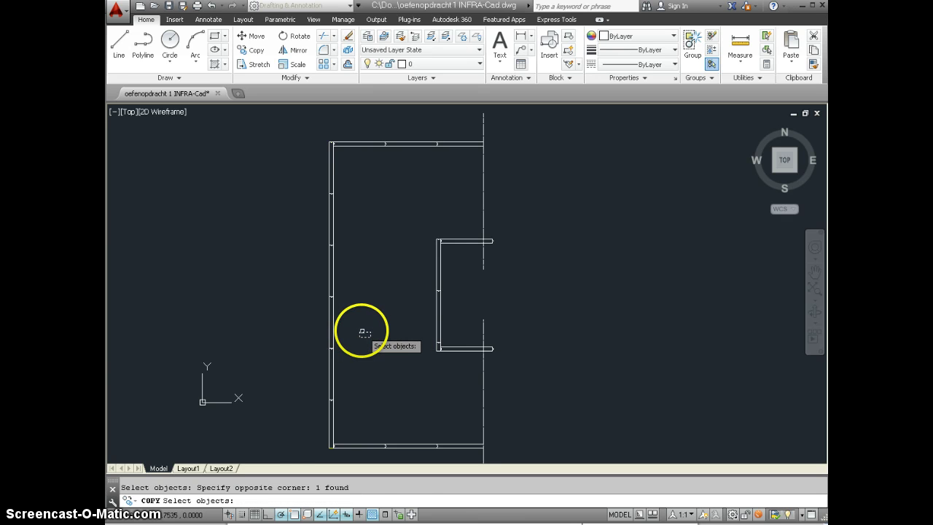
scroll(352, 328, up, 5)
scroll(352, 329, up, 5)
key(Return)
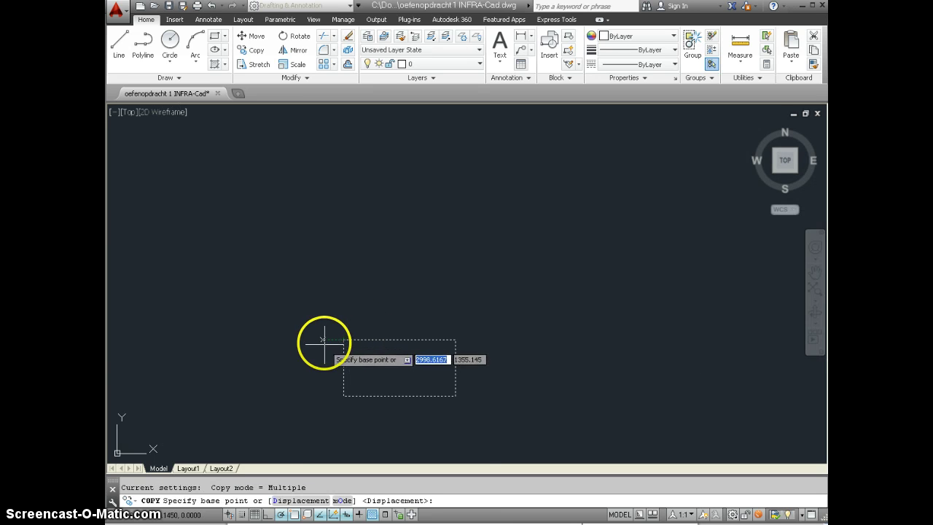
click(342, 339)
scroll(343, 341, down, 4)
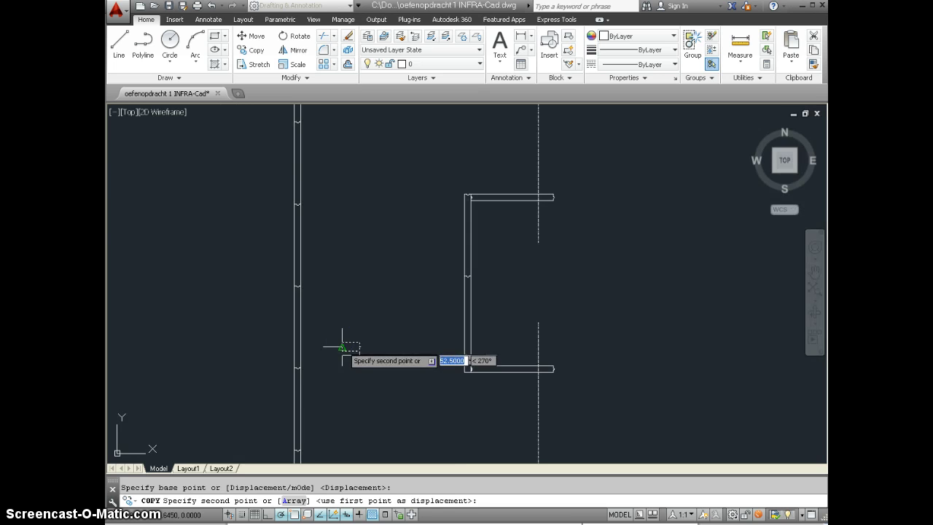
scroll(341, 337, down, 4)
scroll(327, 155, up, 2)
scroll(318, 156, up, 2)
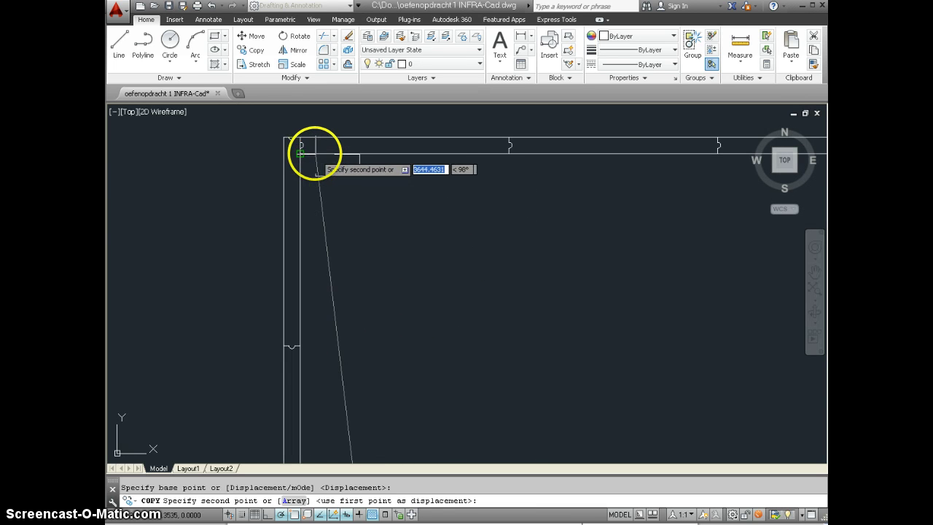
scroll(313, 156, up, 2)
scroll(299, 154, up, 2)
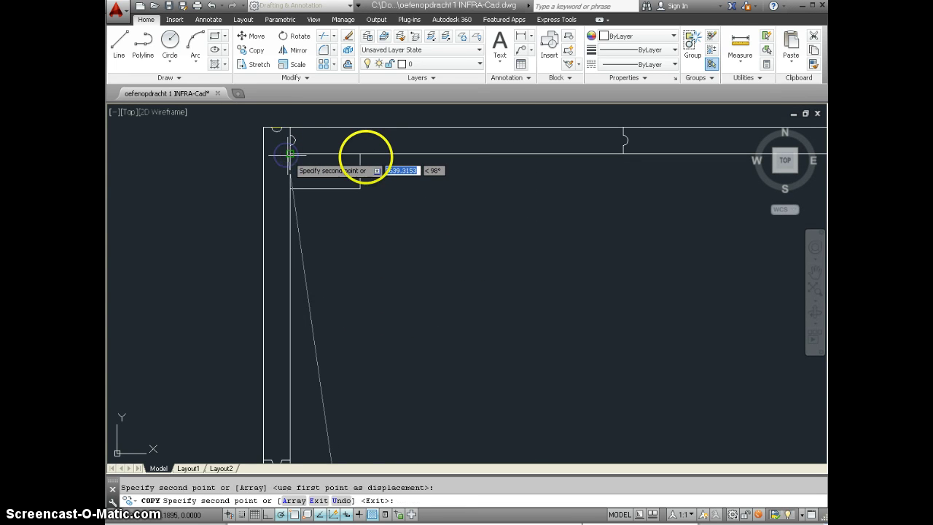
click(360, 154)
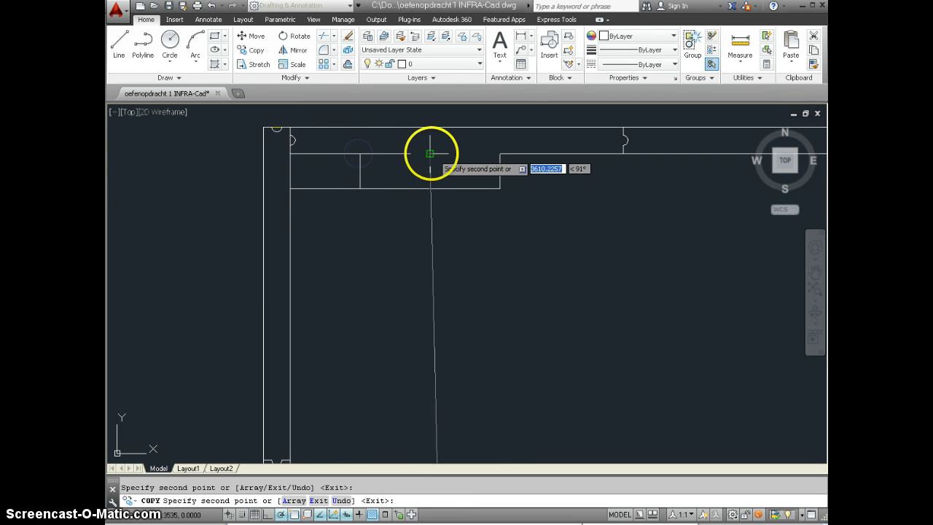
scroll(355, 243, down, 2)
scroll(396, 225, down, 1)
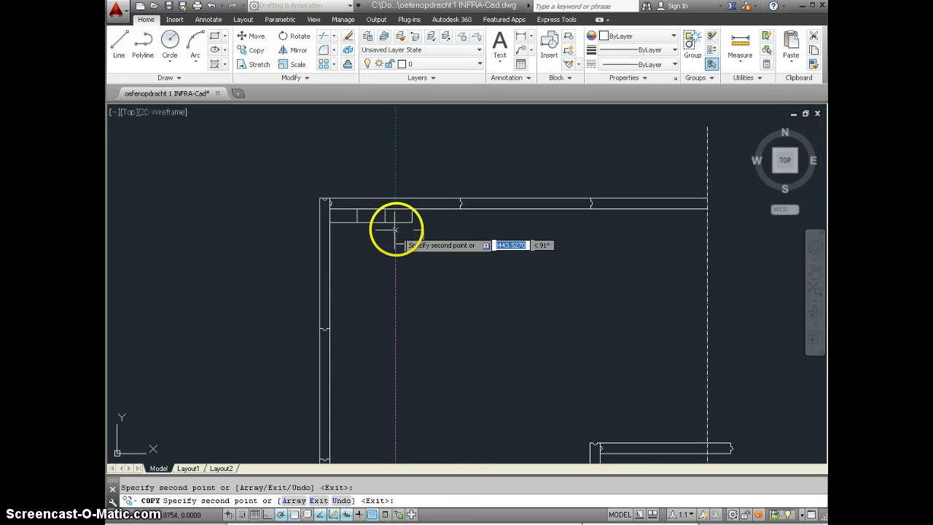
key(Return)
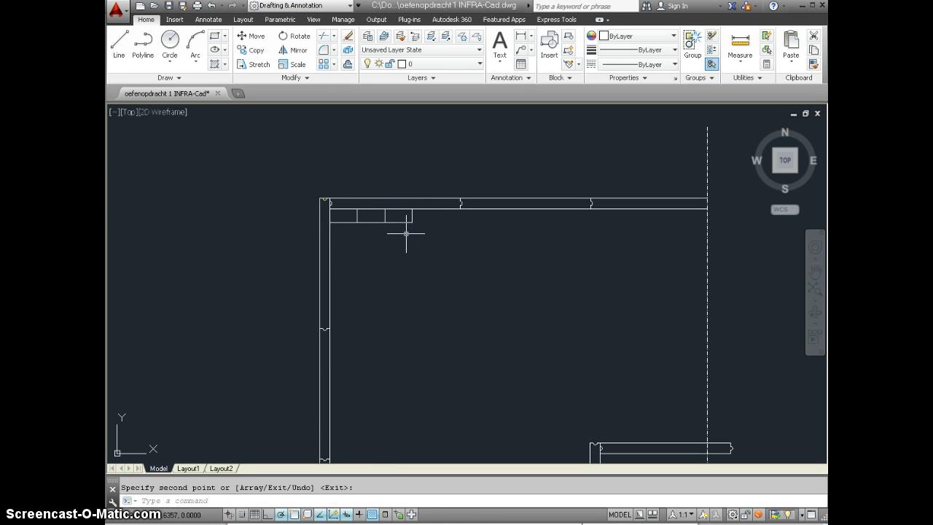
Step: Copy the three block cells three more times, one block apart along the top wall
key(Return)
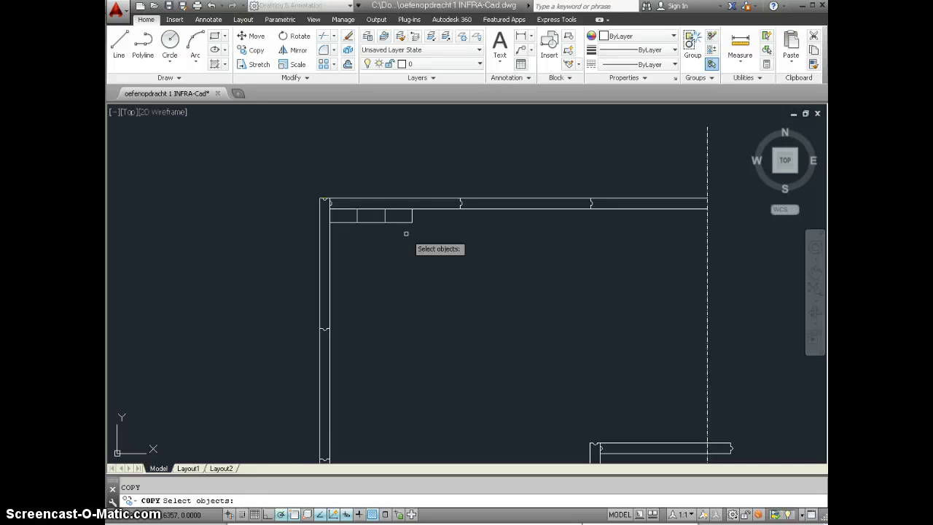
click(415, 233)
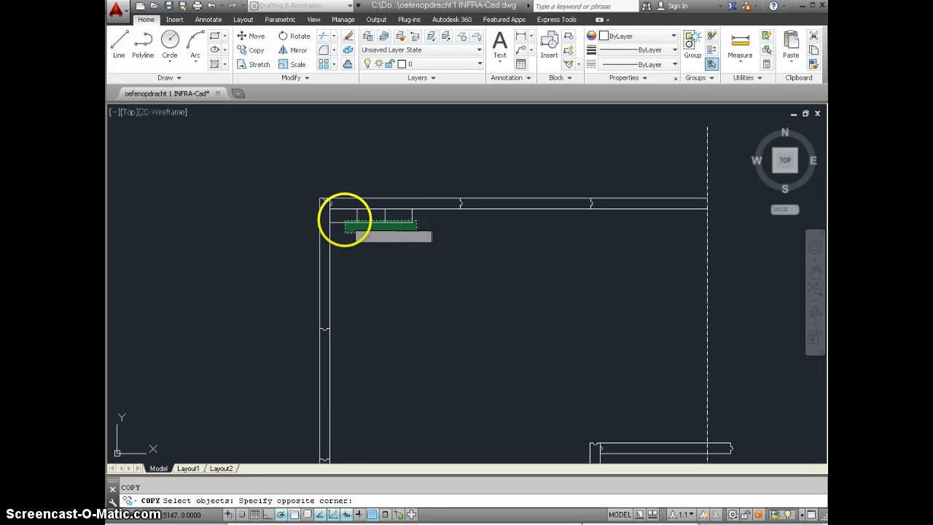
click(340, 218)
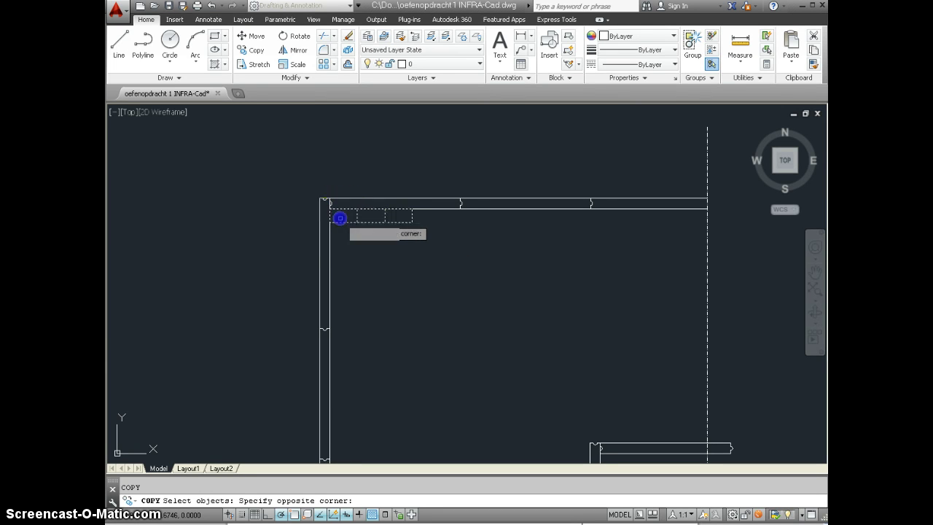
key(Return)
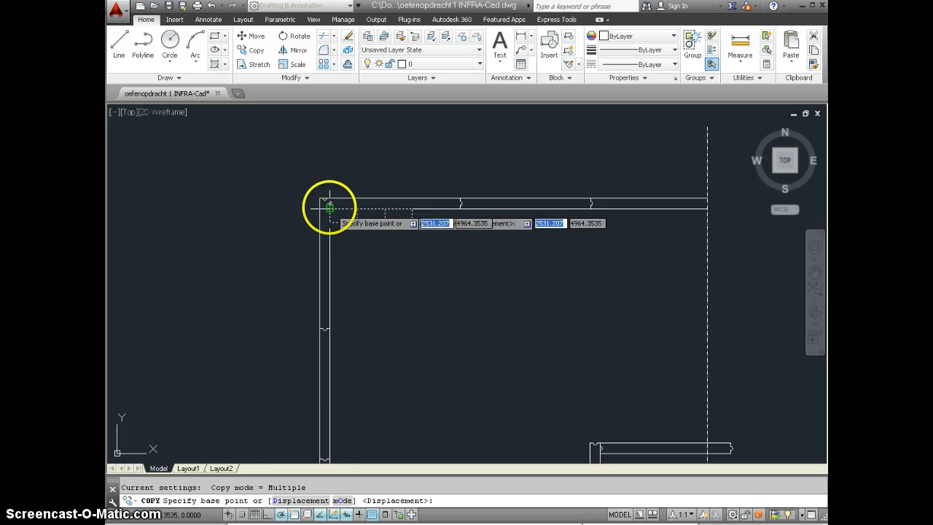
click(327, 206)
click(413, 208)
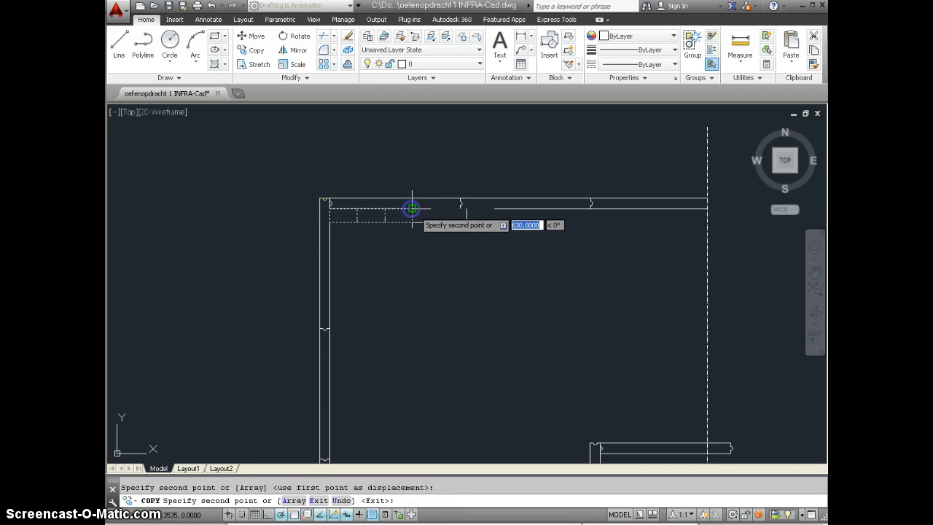
click(494, 207)
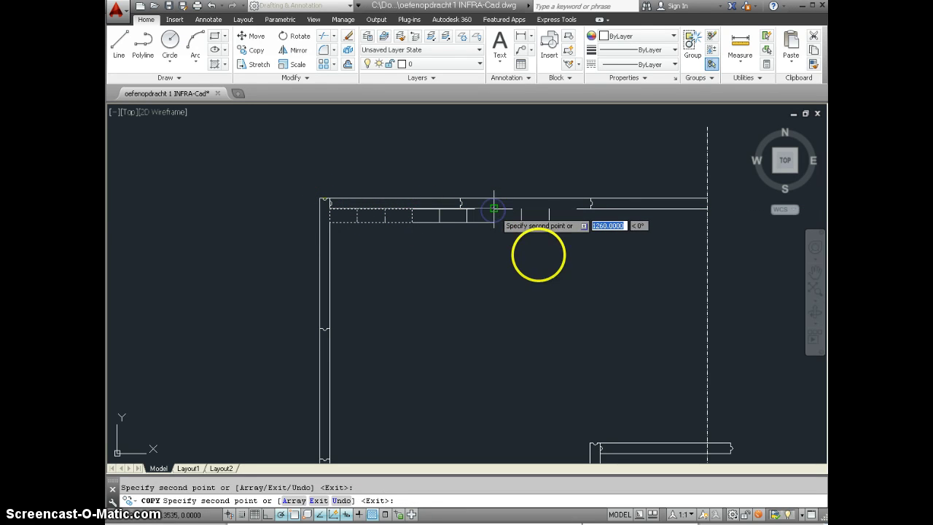
click(575, 208)
key(Return)
middle_drag(477, 405, 386, 461)
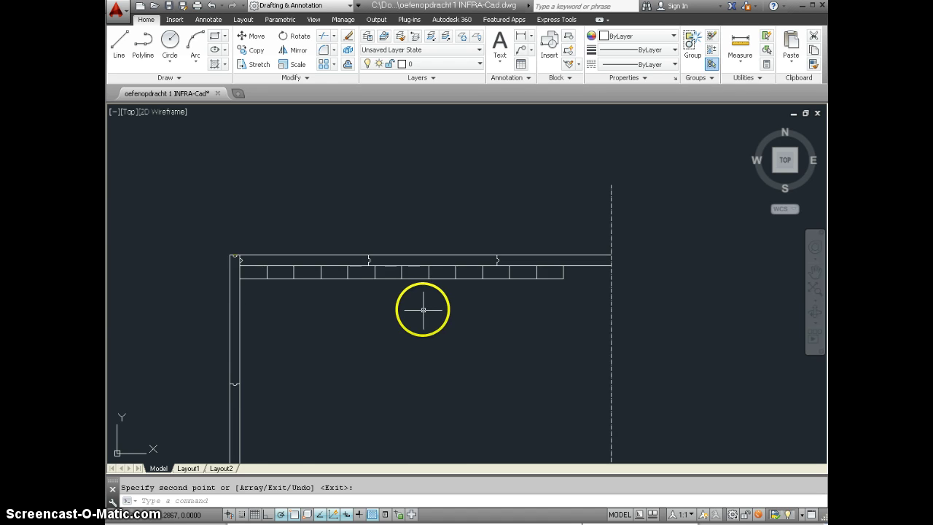
scroll(423, 310, down, 2)
Step: Remove the three excess blocks at the end of the row
click(117, 44)
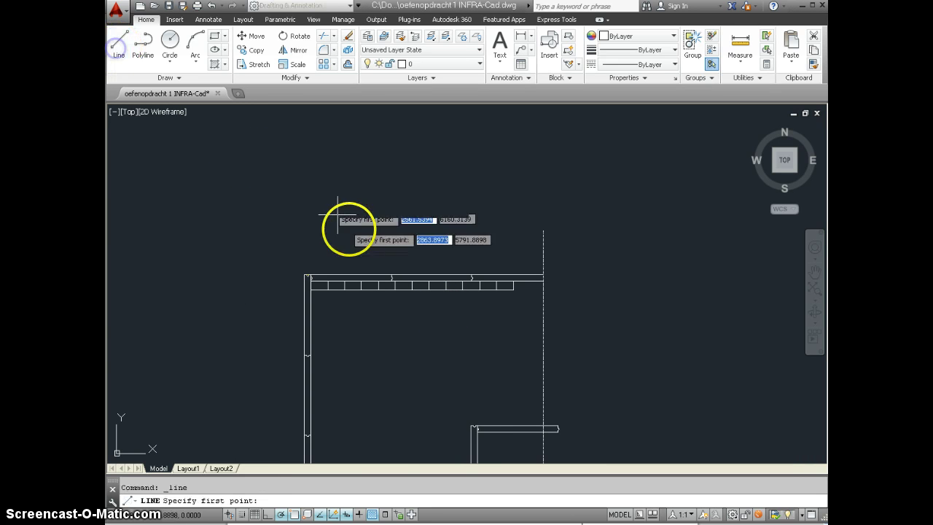
click(470, 425)
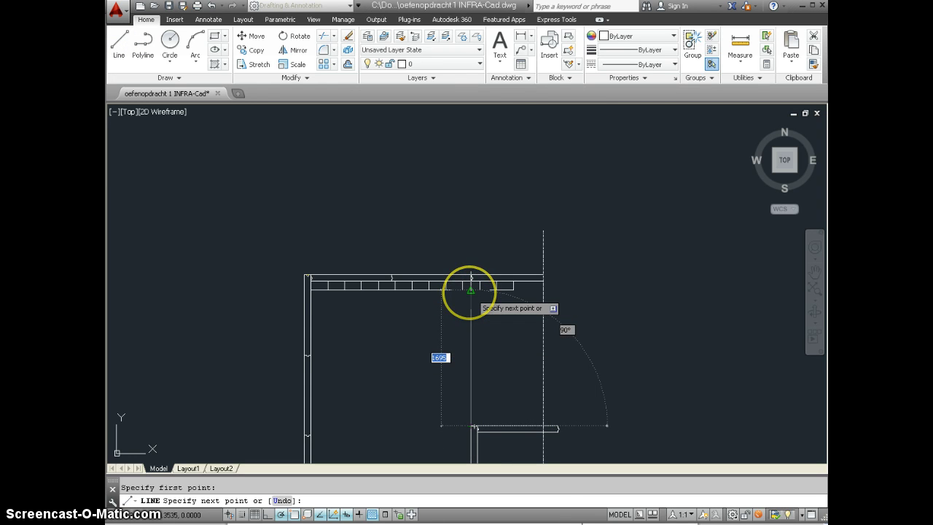
key(Escape)
click(521, 302)
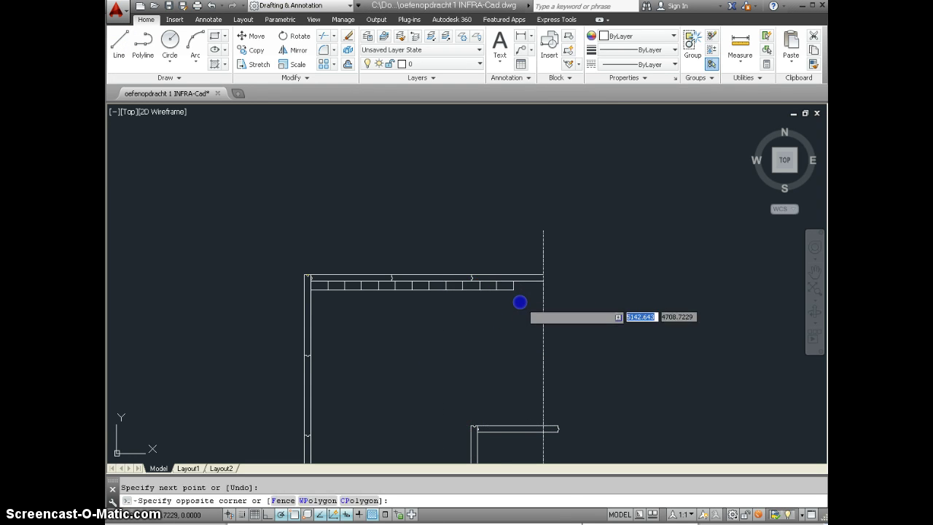
click(471, 287)
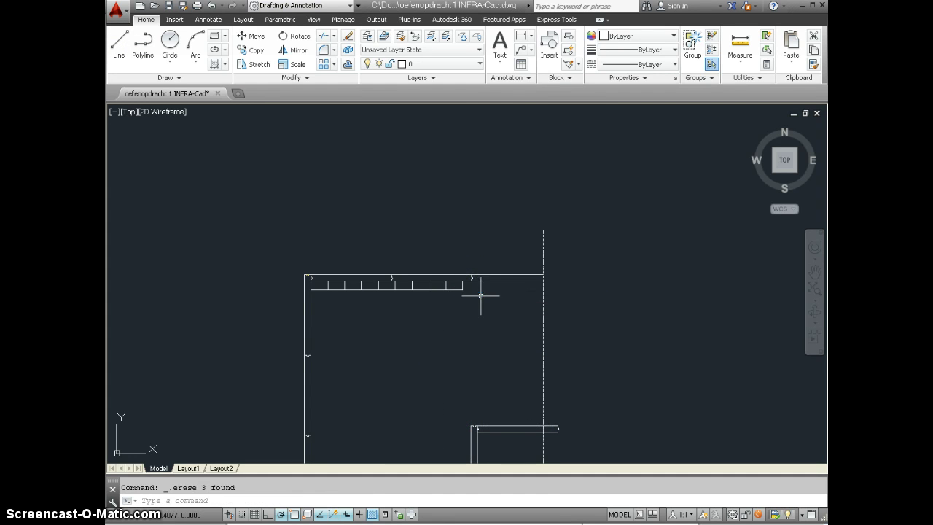
Step: Copy the block row from its top-left corner into four lower courses, alternately shifted half a block
click(251, 49)
click(471, 306)
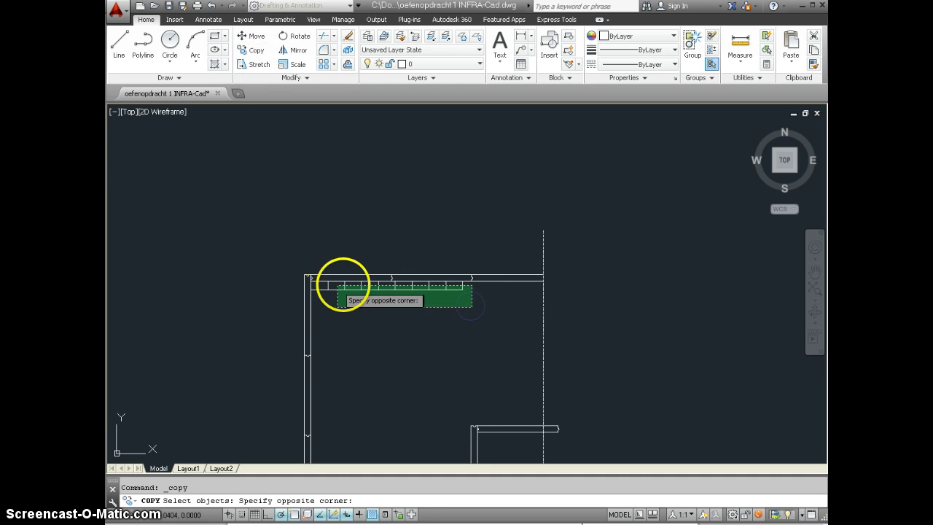
click(318, 282)
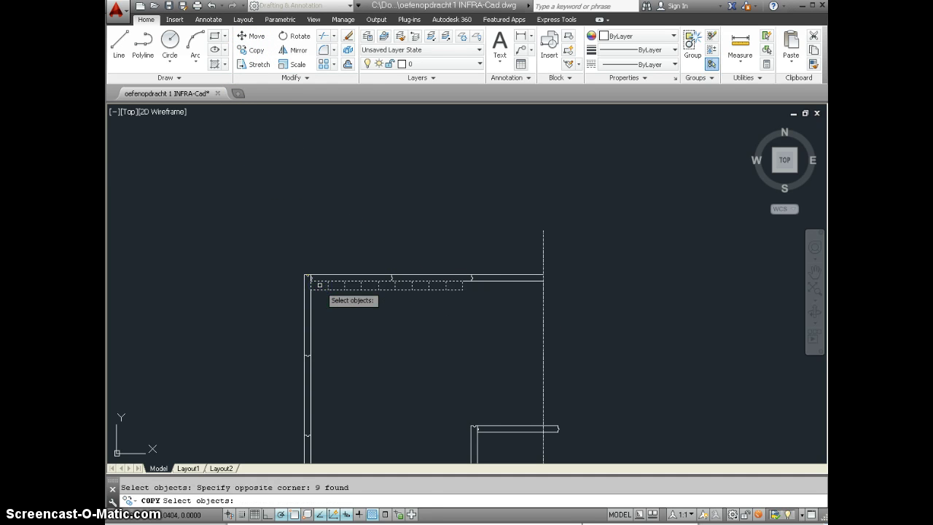
right_click(319, 284)
scroll(312, 288, up, 1)
scroll(309, 286, up, 1)
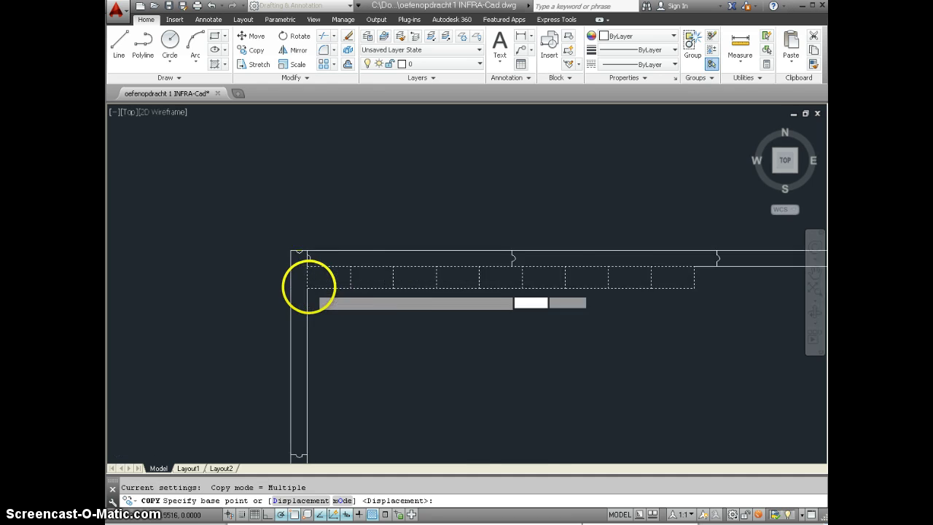
scroll(309, 286, up, 1)
scroll(299, 256, up, 1)
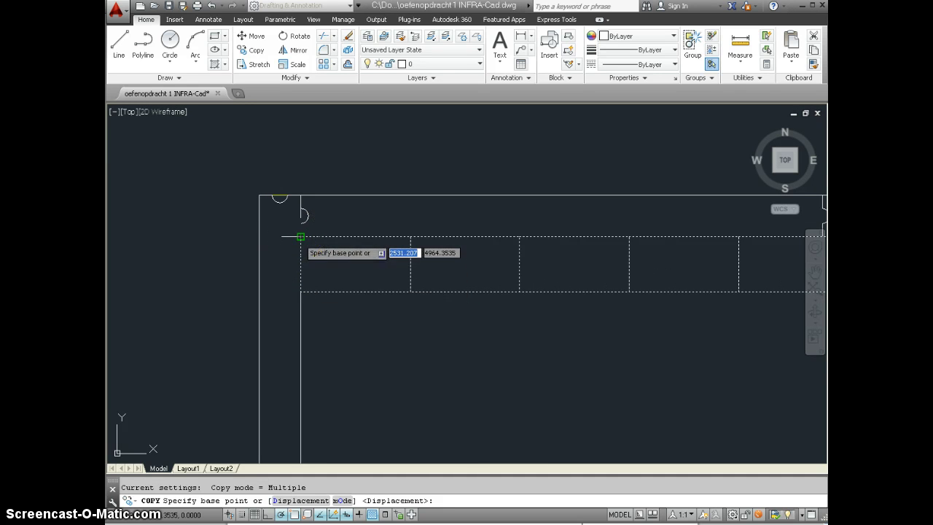
click(300, 237)
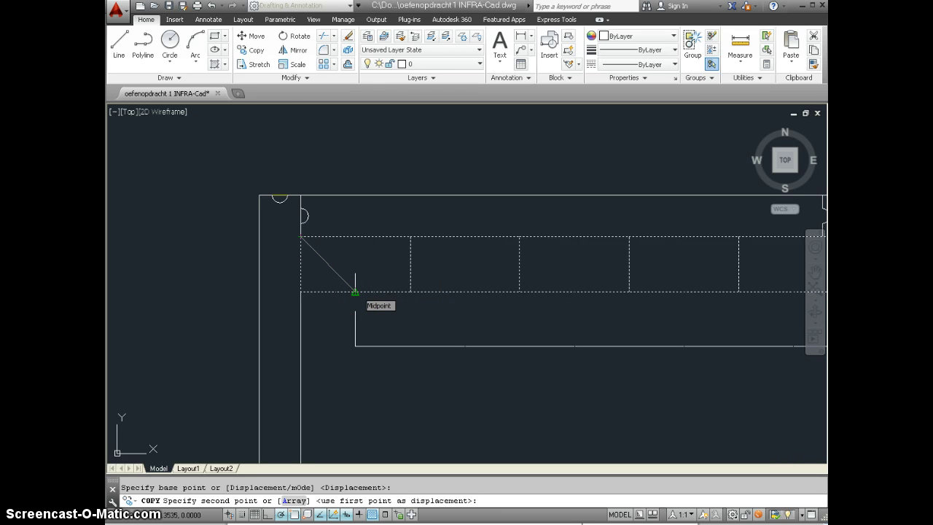
click(355, 292)
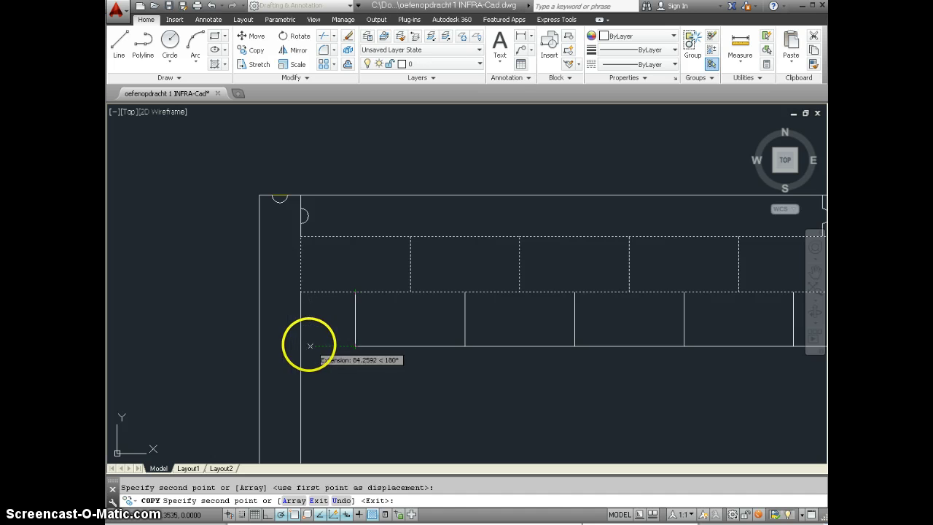
click(300, 346)
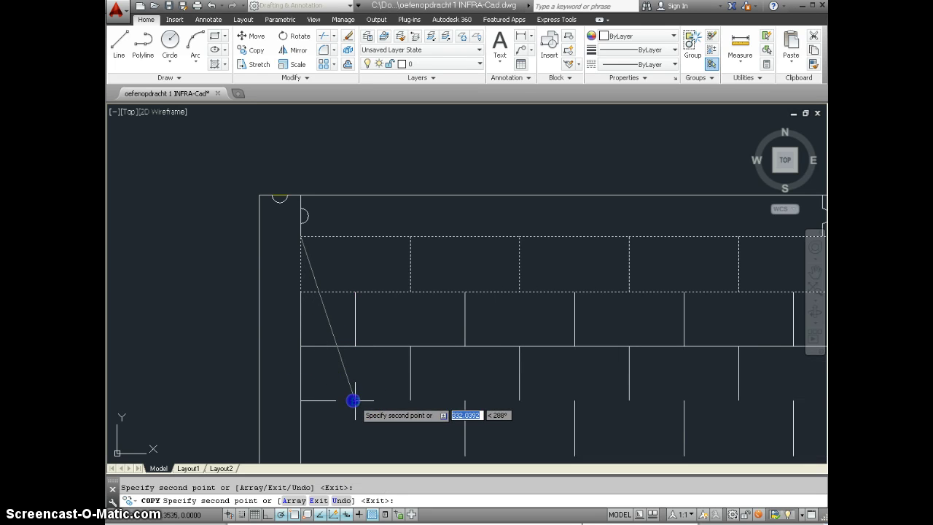
click(354, 453)
scroll(360, 385, down, 2)
scroll(349, 442, up, 2)
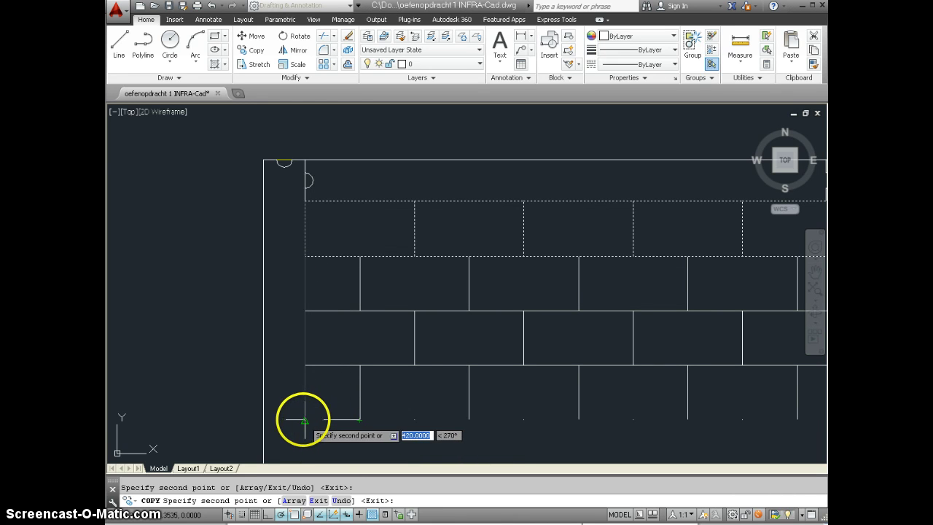
click(373, 404)
key(Return)
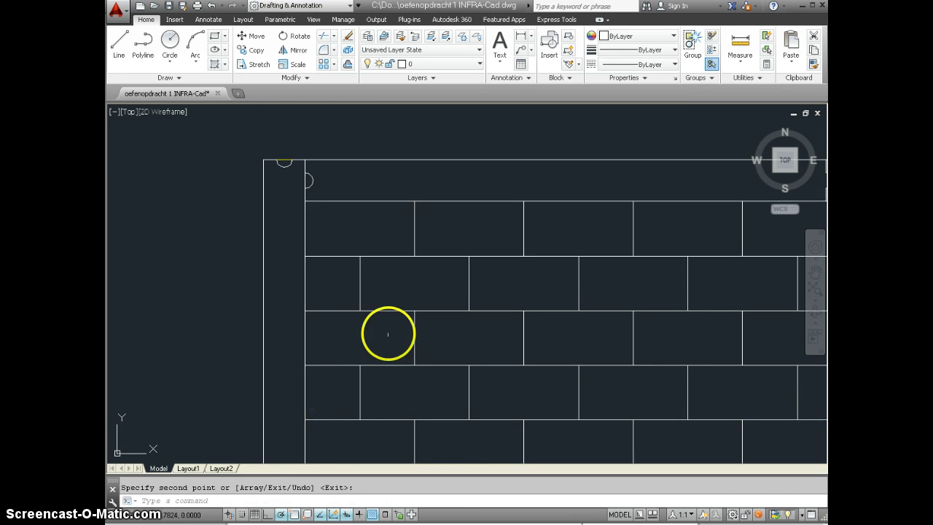
scroll(388, 334, down, 2)
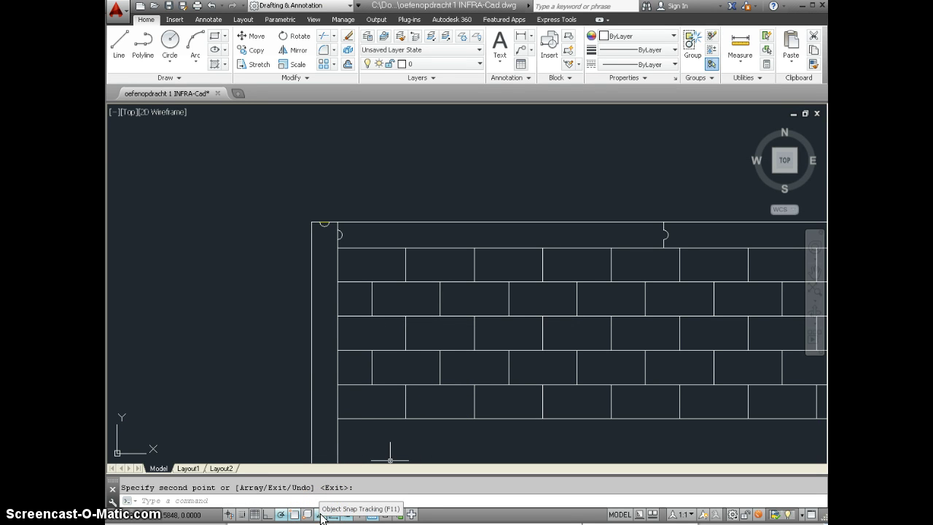
Step: Enable Endpoint, Midpoint, Center, Intersection, Extension and Perpendicular in the Object Snap settings
right_click(322, 516)
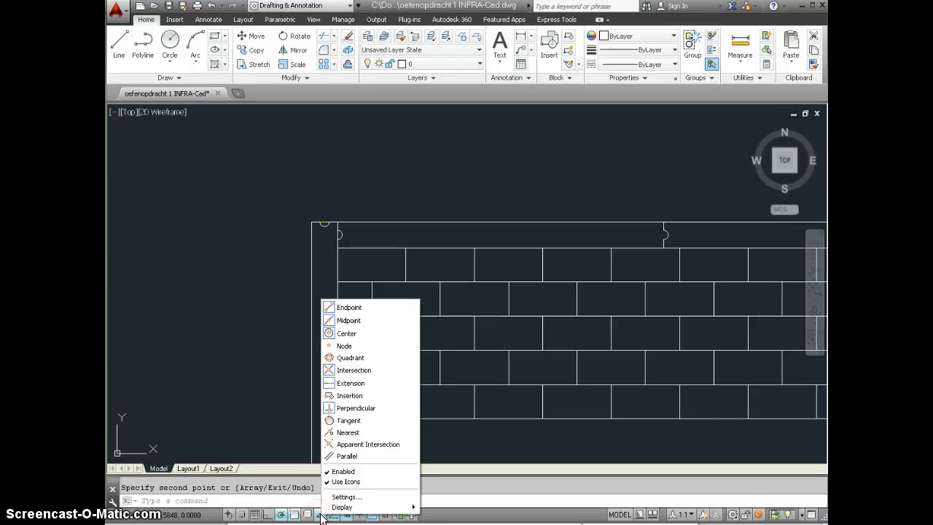
click(334, 499)
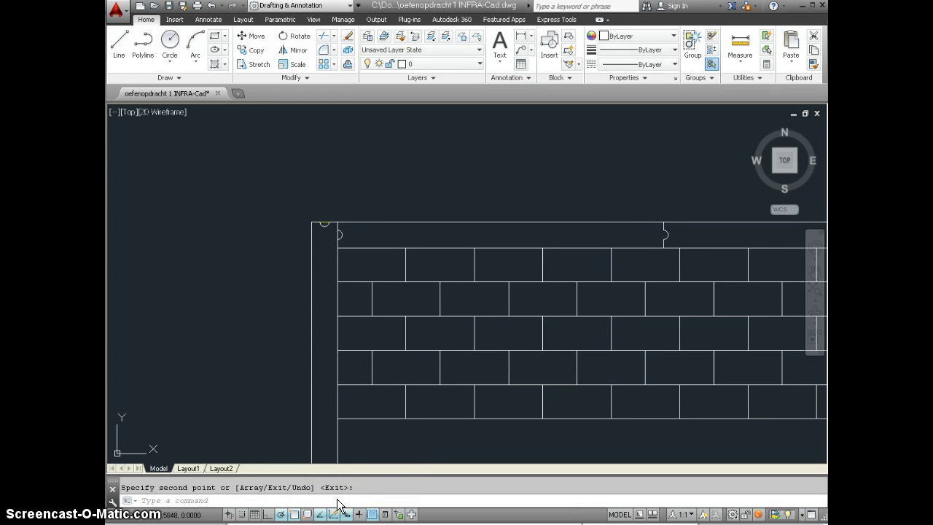
click(340, 499)
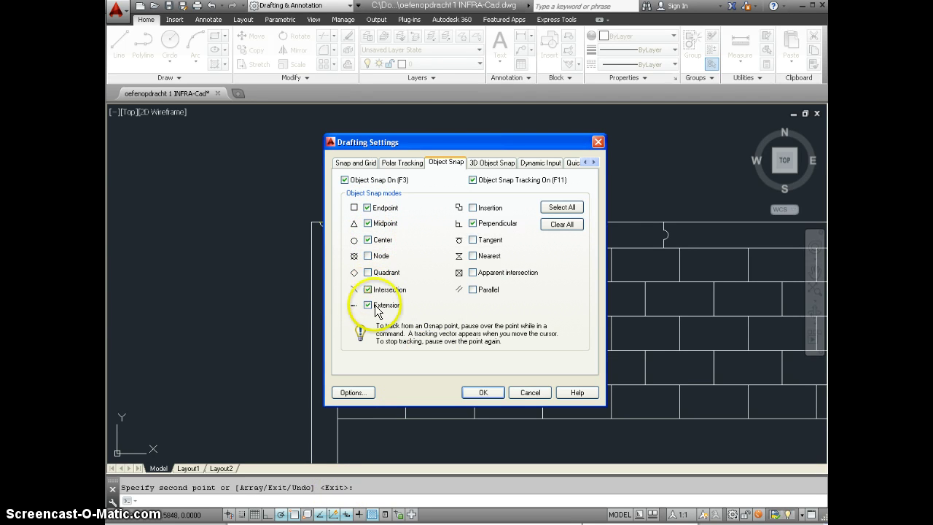
click(484, 393)
Step: Copy all five block courses downward to fill the inner leaf to its full height
scroll(324, 277, down, 3)
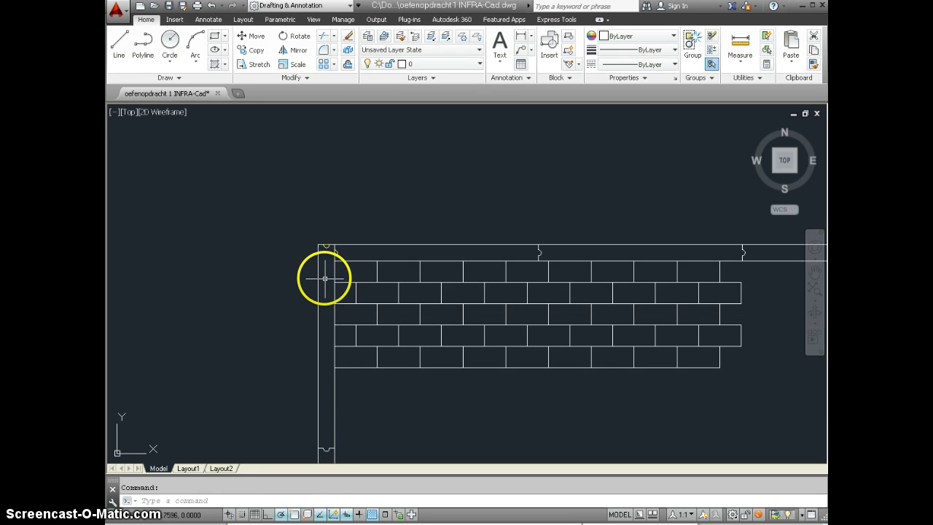
scroll(323, 274, down, 2)
scroll(342, 274, down, 2)
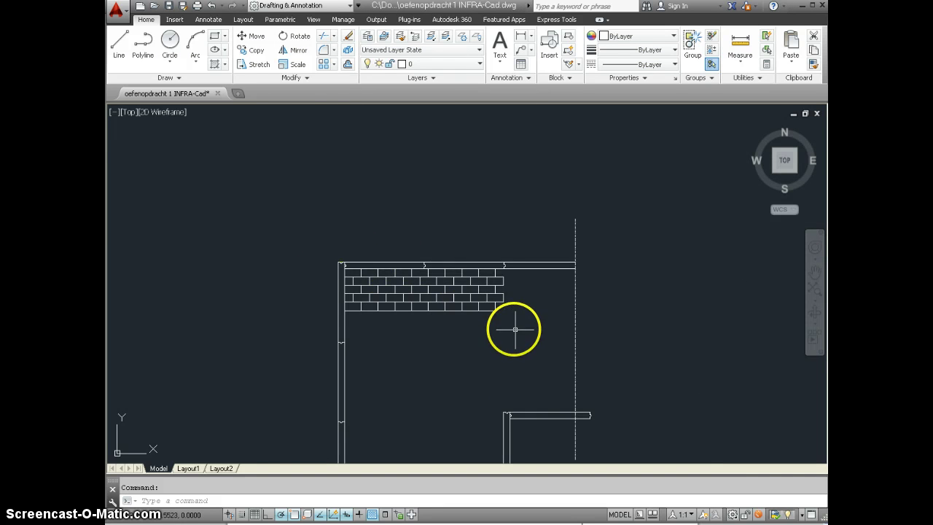
click(252, 50)
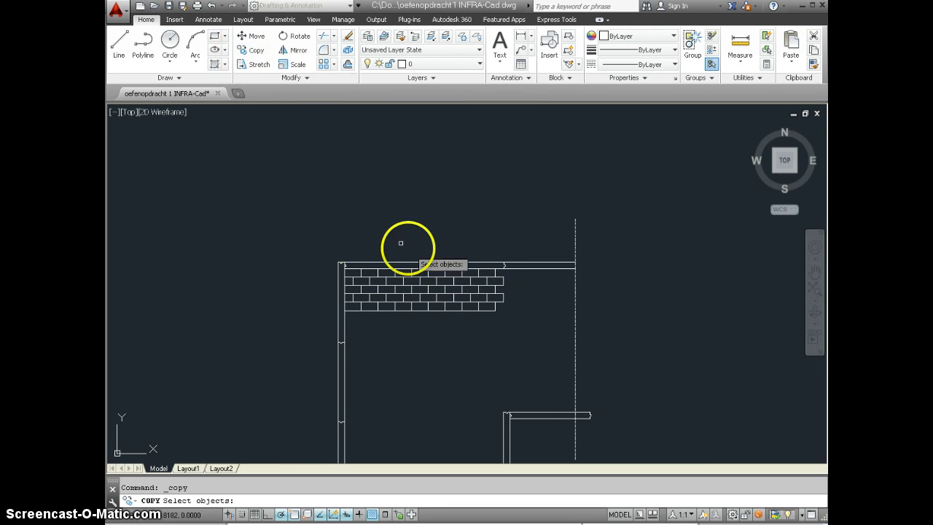
click(537, 336)
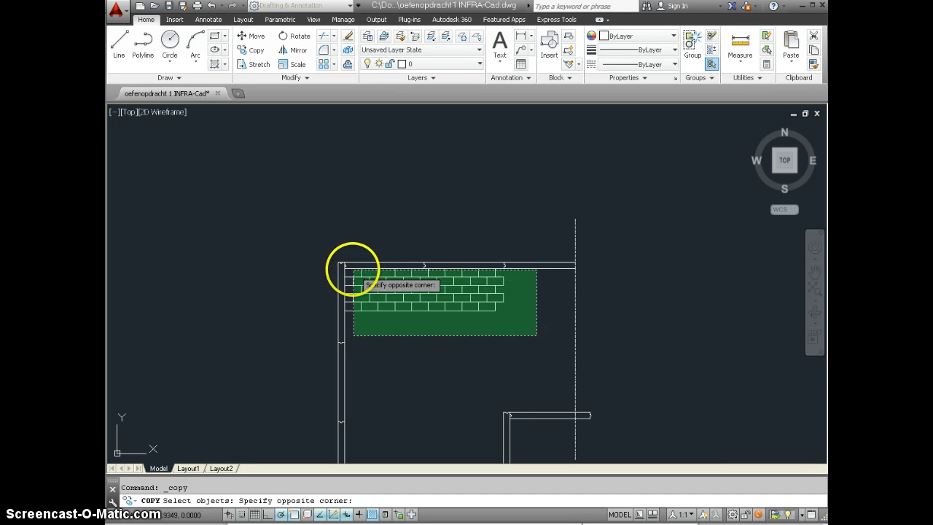
click(351, 272)
scroll(480, 285, down, 2)
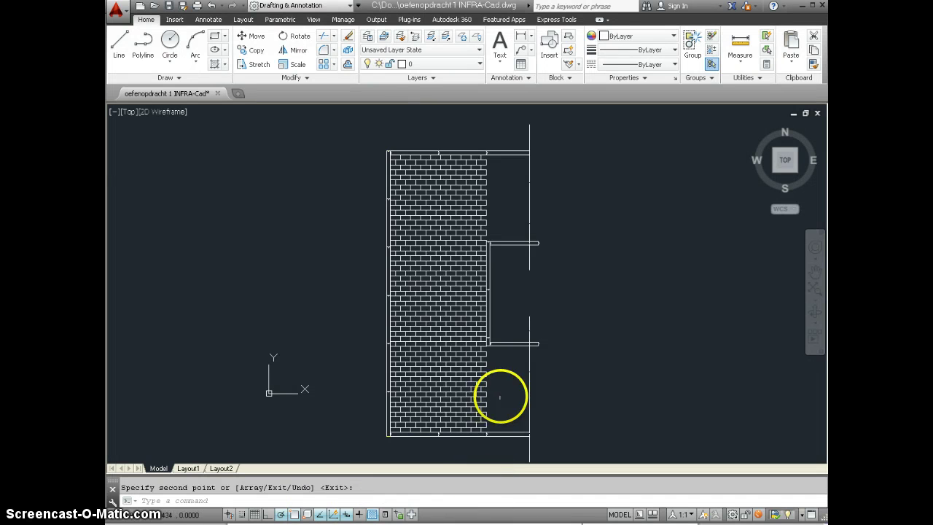
Step: Draw a line from where the beam meets the blocks, perpendicular to the wall's top edge
click(126, 54)
scroll(506, 233, up, 4)
scroll(456, 242, up, 2)
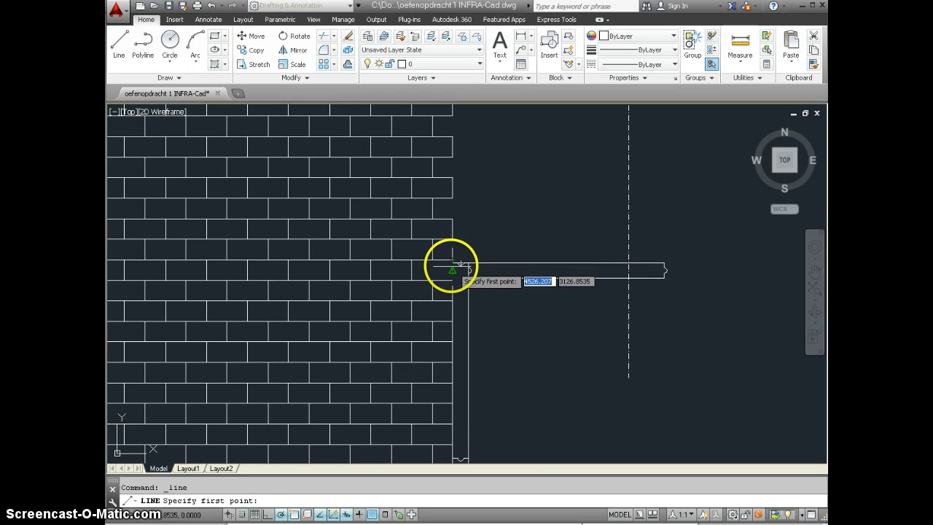
click(452, 264)
scroll(460, 261, down, 2)
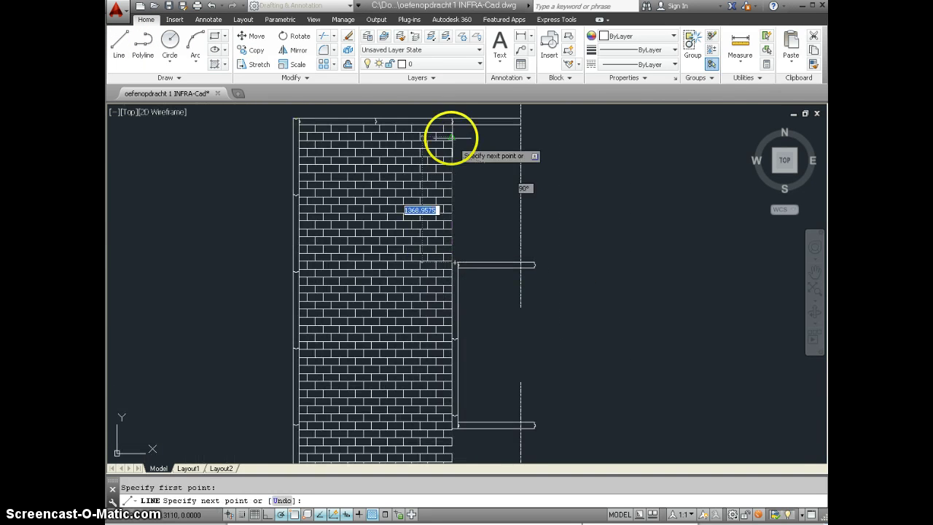
scroll(451, 121, up, 1)
scroll(453, 121, up, 2)
scroll(456, 121, up, 4)
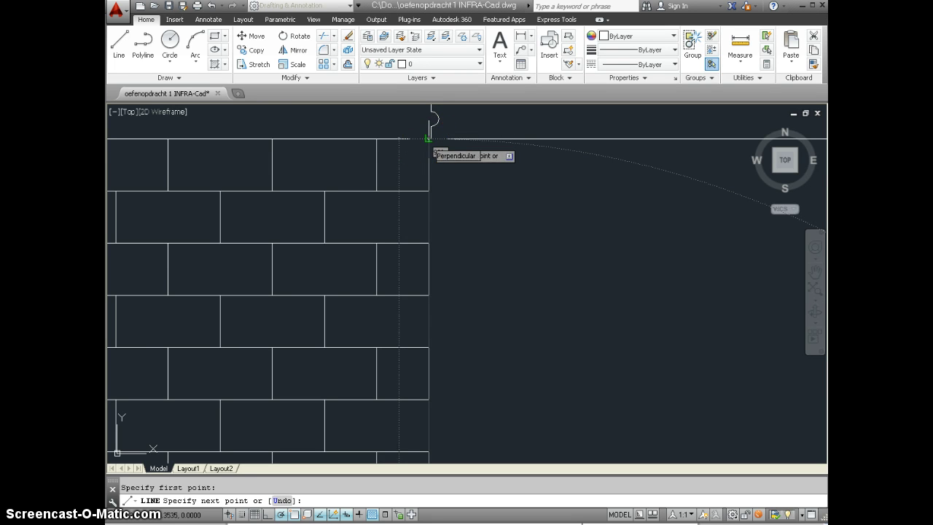
scroll(429, 139, up, 3)
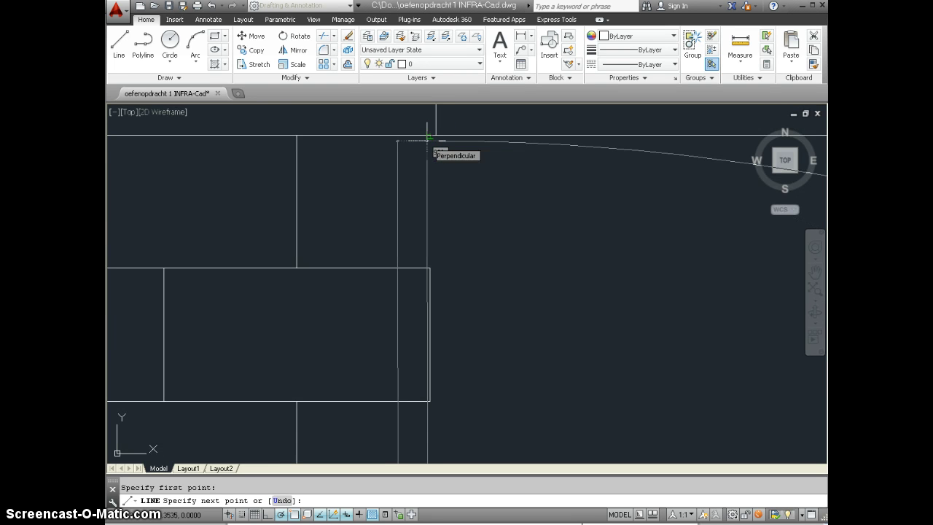
click(428, 138)
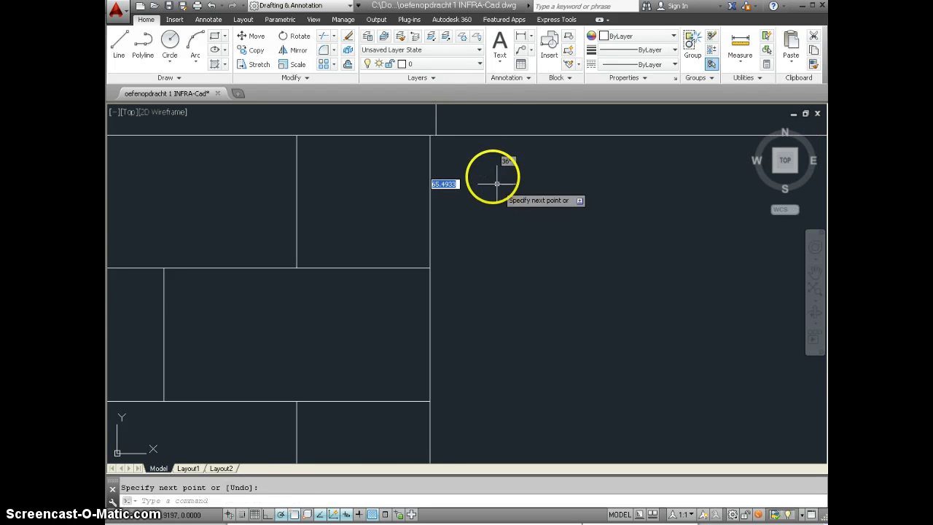
scroll(496, 183, down, 3)
scroll(489, 166, down, 3)
scroll(492, 175, down, 3)
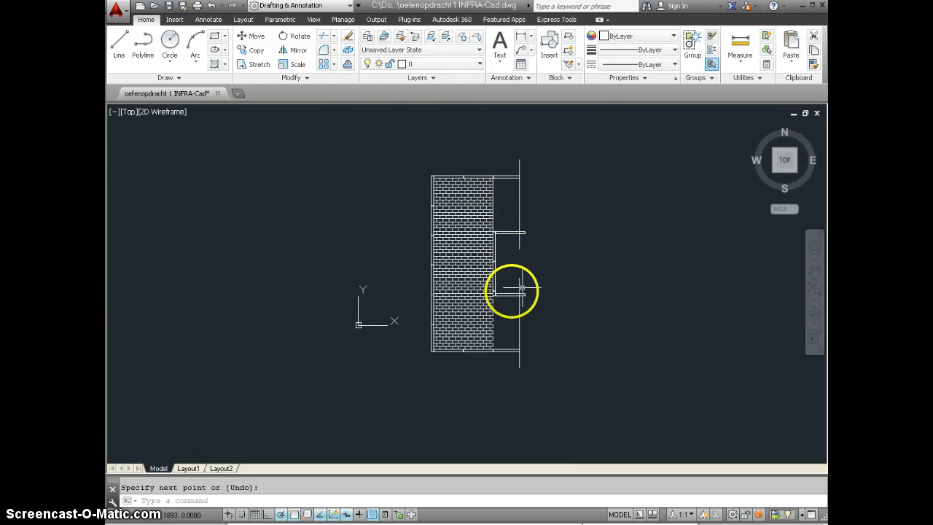
scroll(522, 289, up, 3)
scroll(490, 302, up, 2)
Step: Draw a second line from the wall's edge down to its bottom edge, closing the brickwork
key(Return)
key(Return)
click(447, 244)
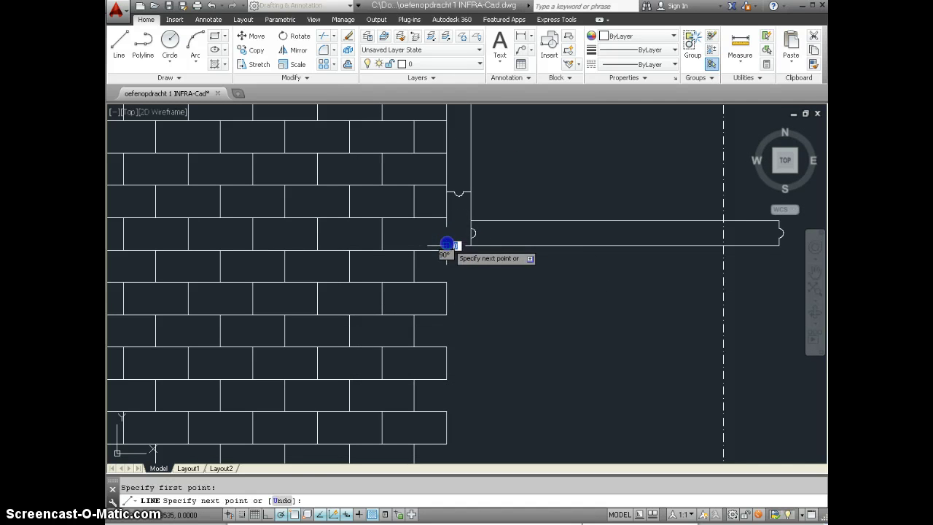
scroll(447, 245, down, 4)
scroll(444, 449, up, 2)
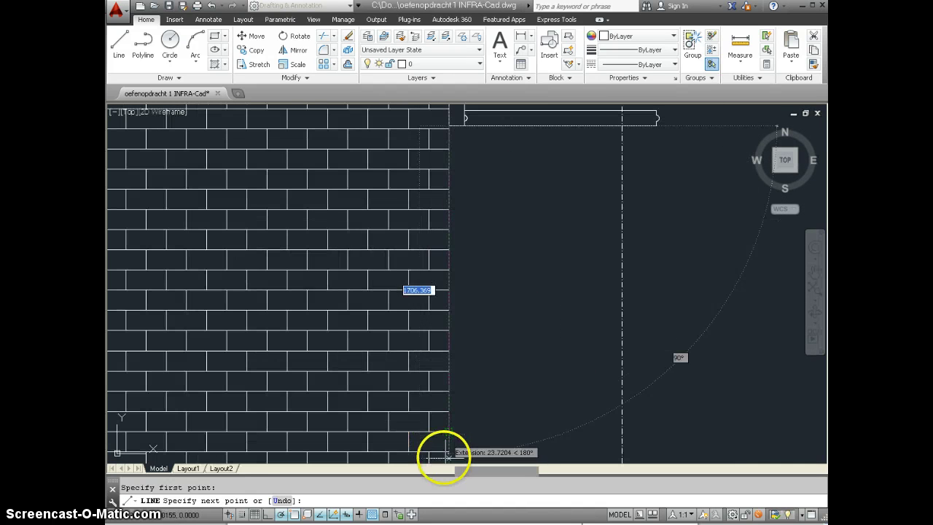
middle_drag(445, 329, 452, 237)
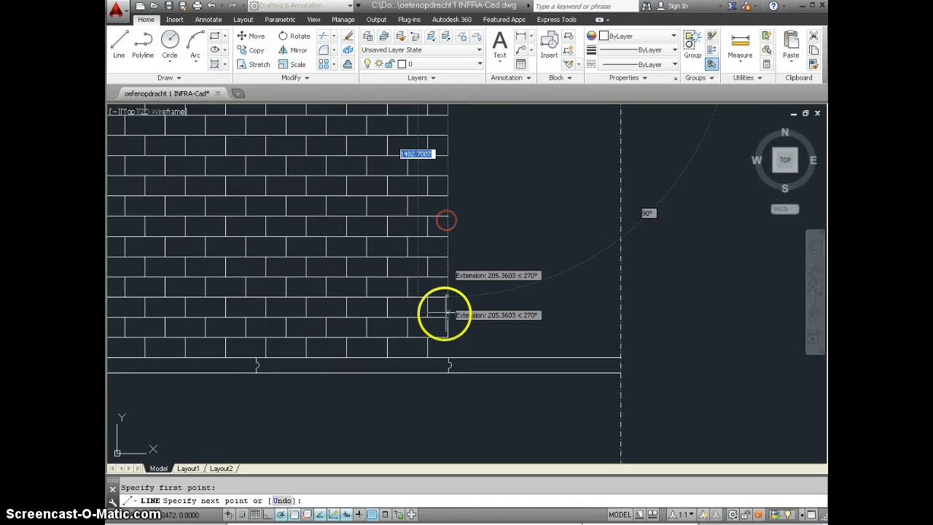
scroll(444, 356, up, 1)
scroll(445, 358, up, 1)
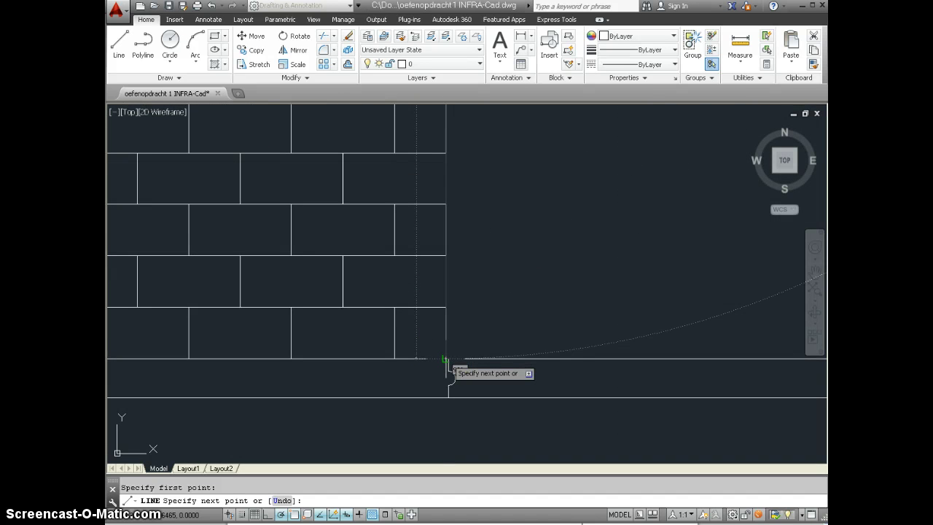
scroll(445, 359, up, 2)
click(441, 361)
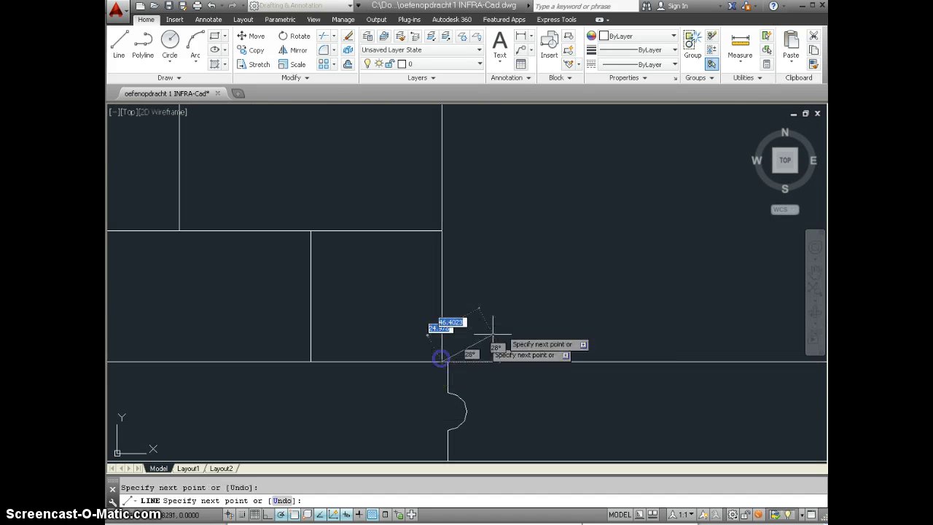
key(Return)
scroll(433, 354, down, 3)
scroll(419, 383, down, 1)
scroll(418, 382, down, 3)
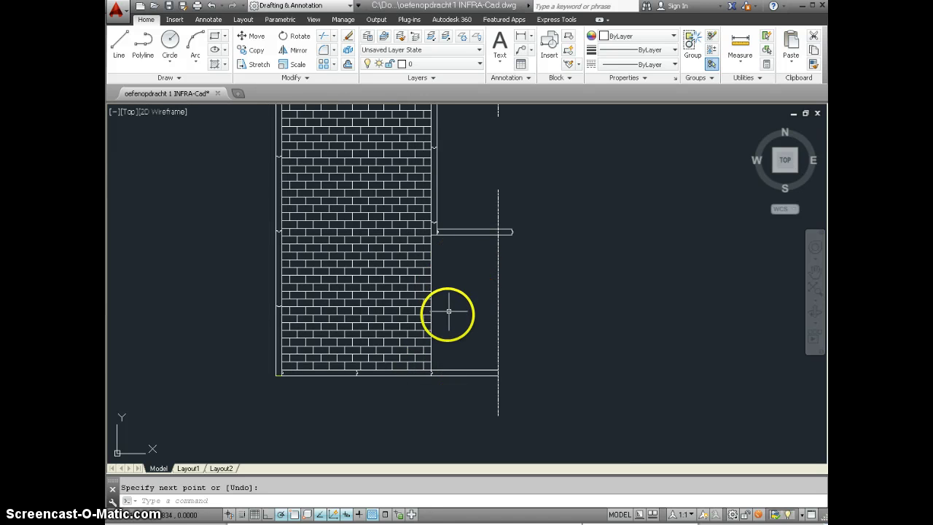
scroll(449, 312, down, 2)
middle_drag(452, 344, 446, 382)
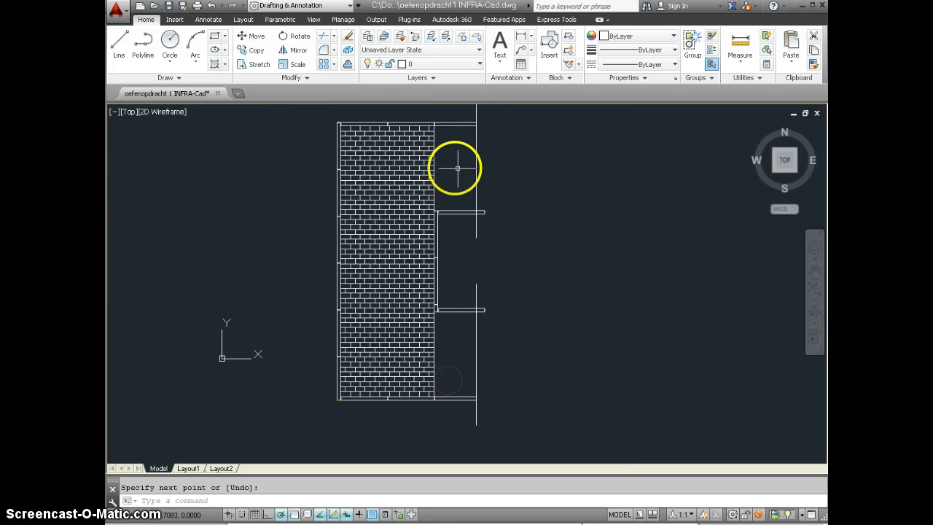
Step: Draw a closed 300 × 300 polyline square just right of the wall past the centerline
click(144, 48)
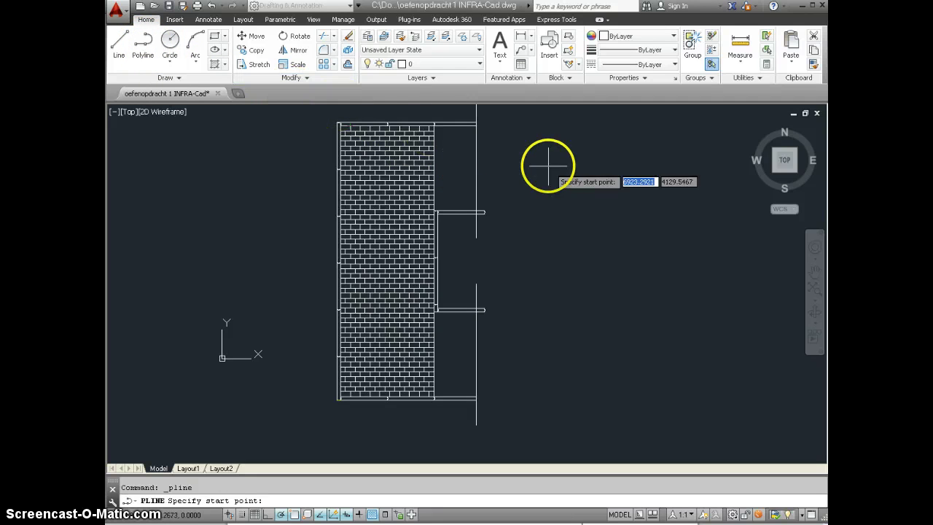
click(493, 178)
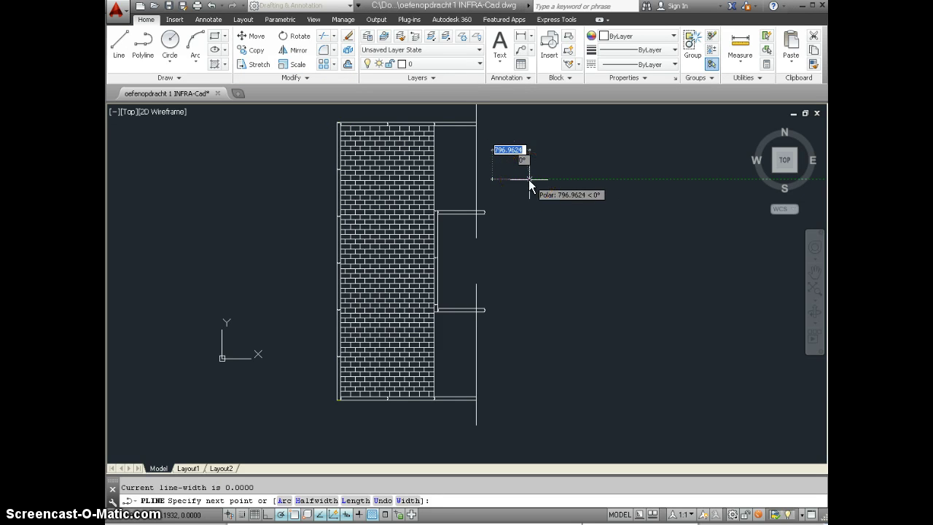
text(300)
key(Return)
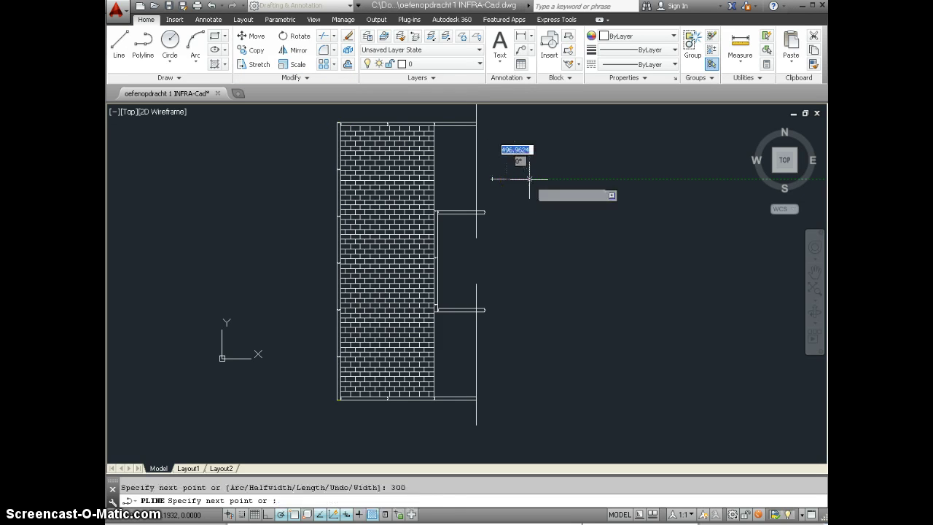
scroll(491, 168, up, 5)
scroll(492, 175, up, 2)
text(300)
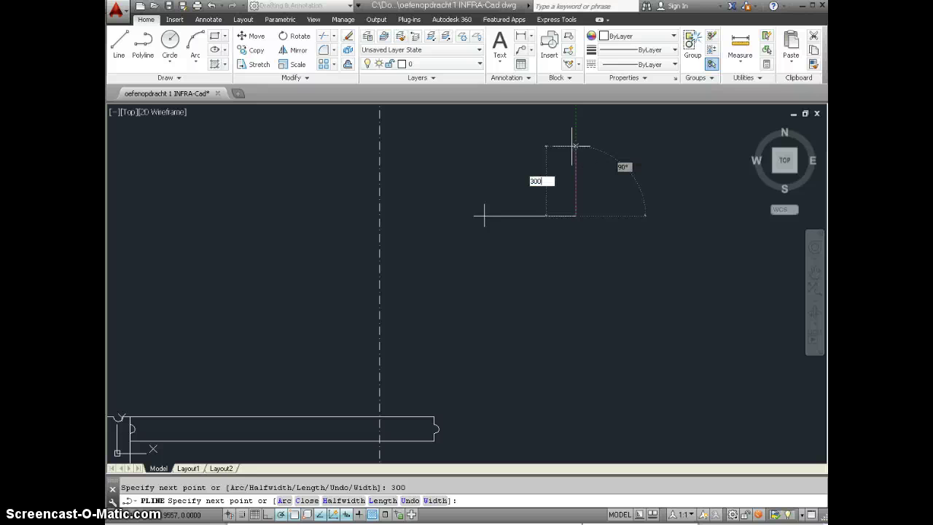
key(Return)
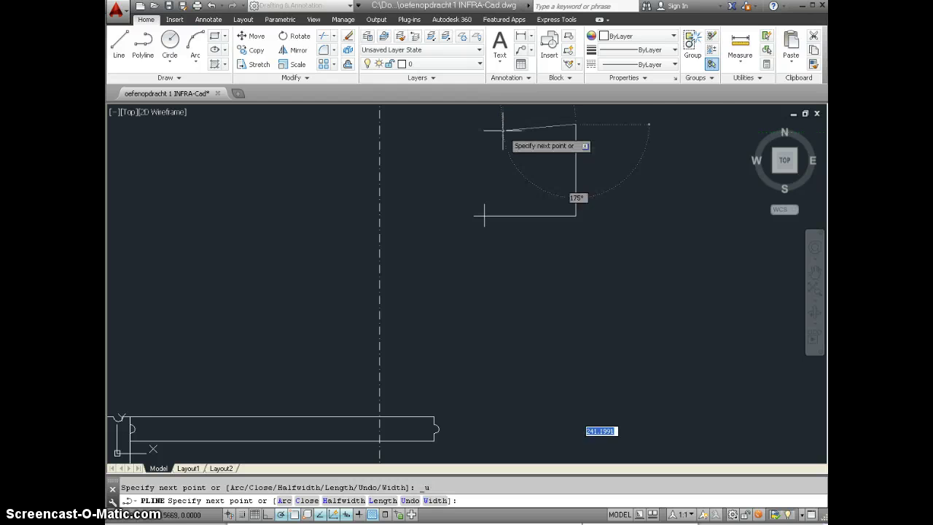
key(ctrl+z)
text(300)
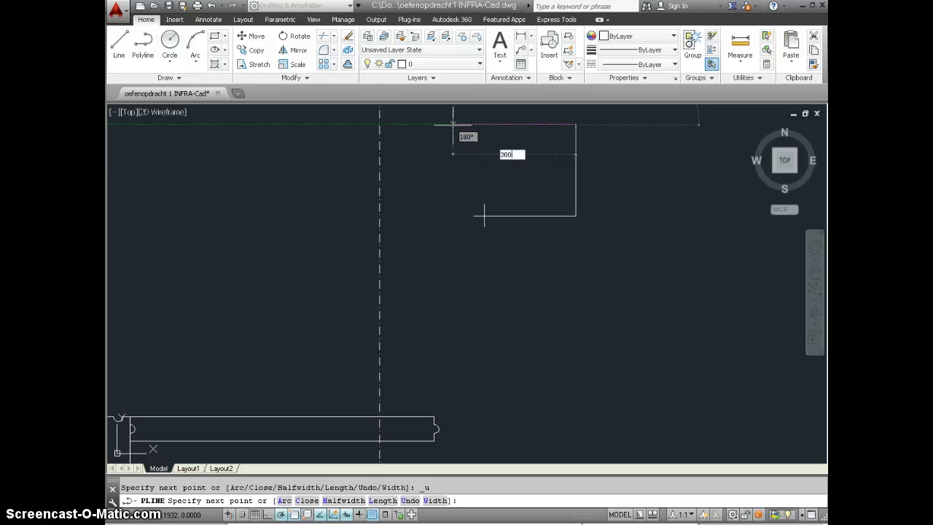
key(Return)
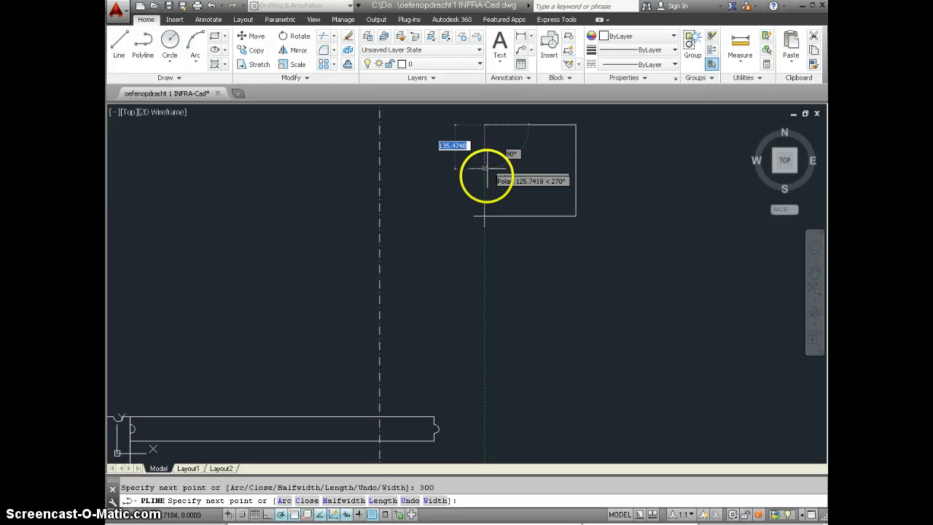
click(482, 214)
key(Return)
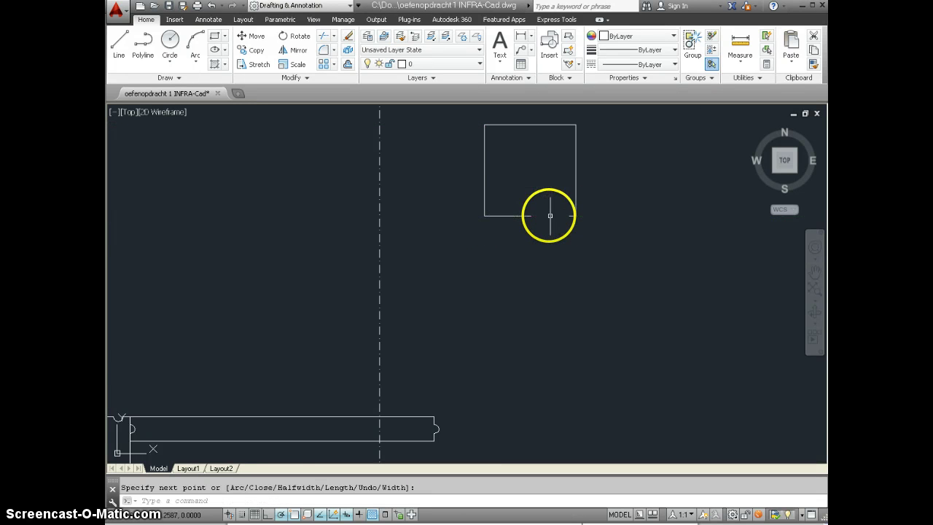
scroll(447, 250, down, 3)
scroll(448, 254, down, 1)
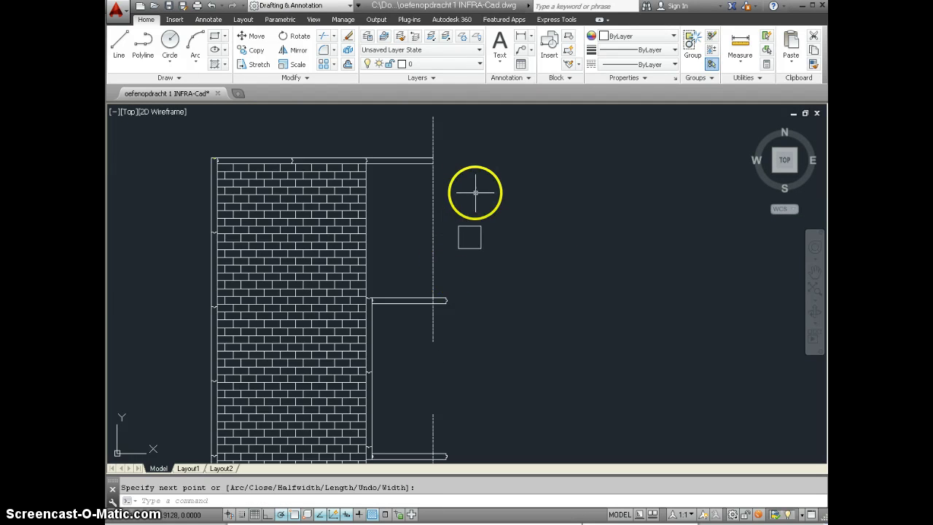
scroll(449, 171, up, 1)
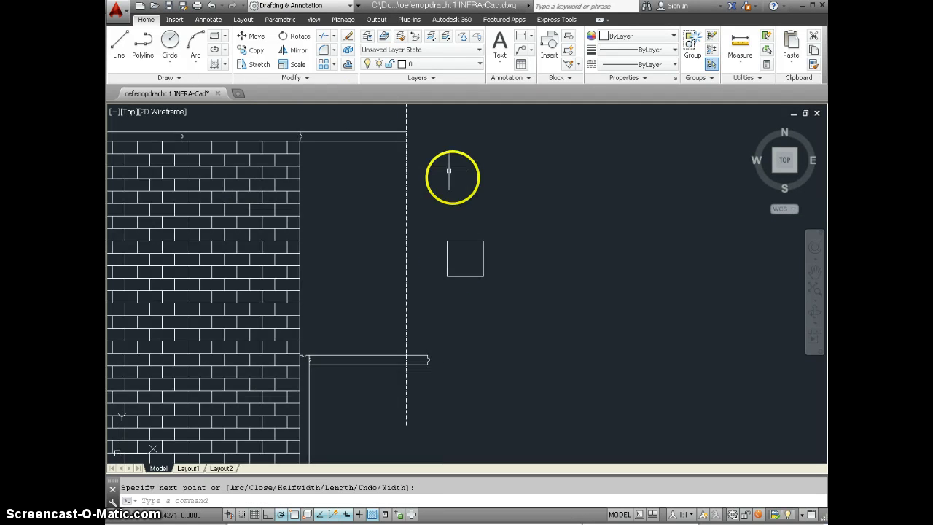
click(256, 49)
click(448, 241)
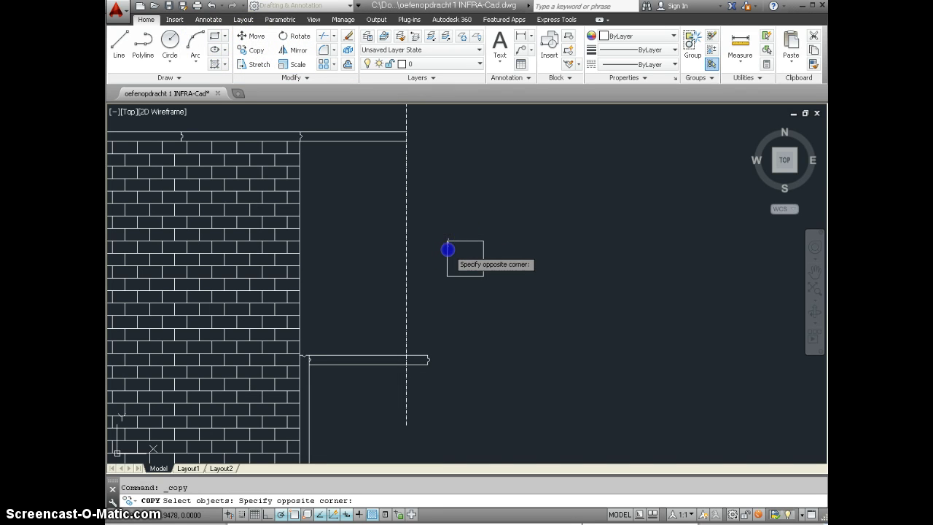
click(440, 252)
key(Return)
click(447, 241)
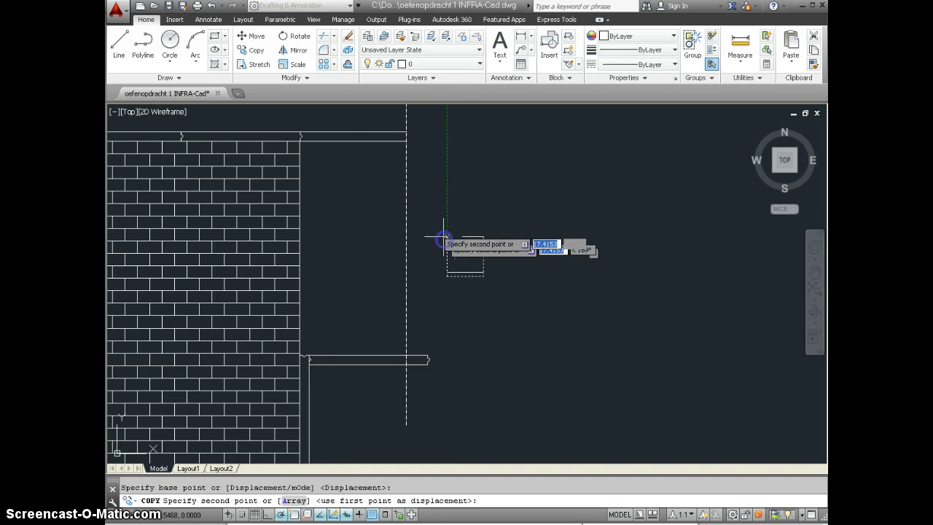
click(299, 140)
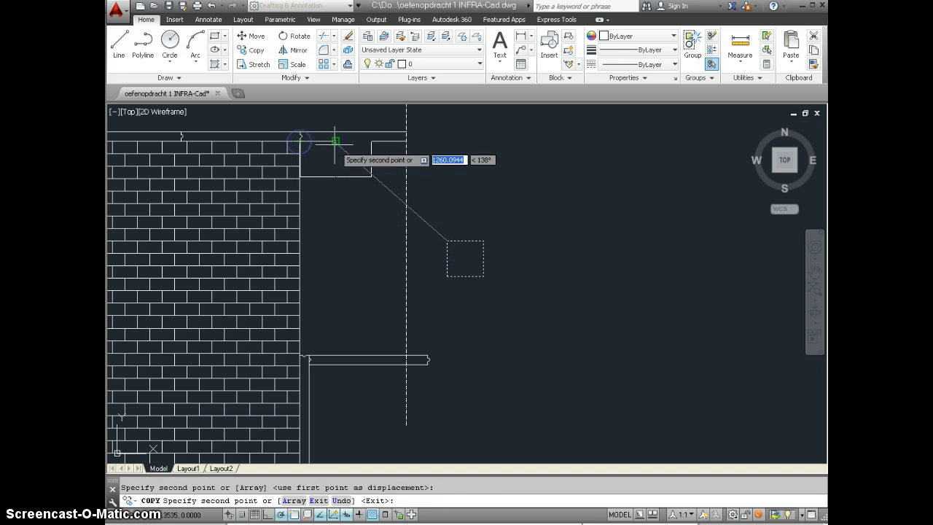
click(335, 140)
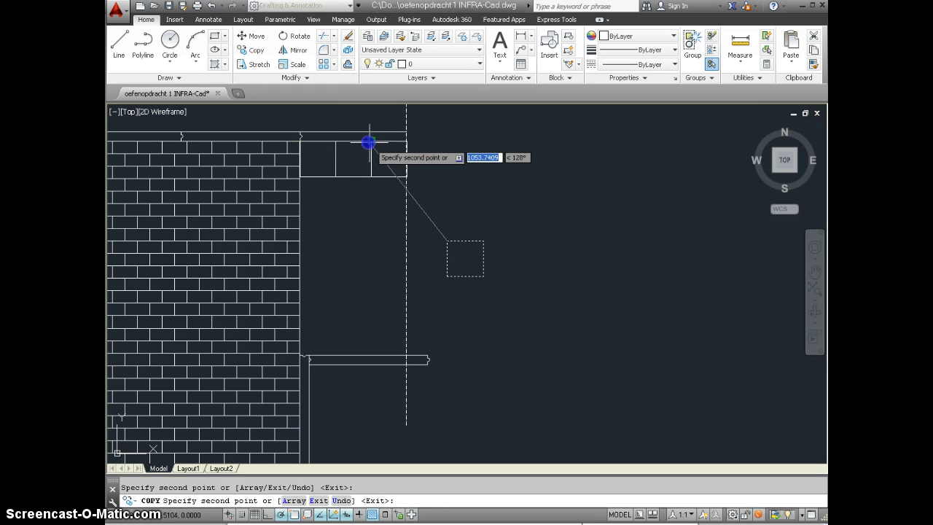
click(369, 143)
key(Return)
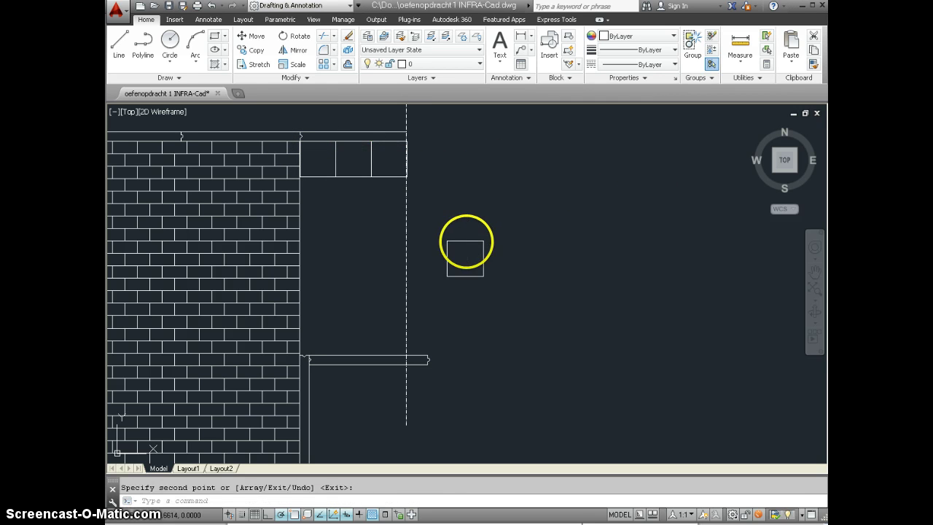
right_click(456, 236)
click(444, 244)
key(Return)
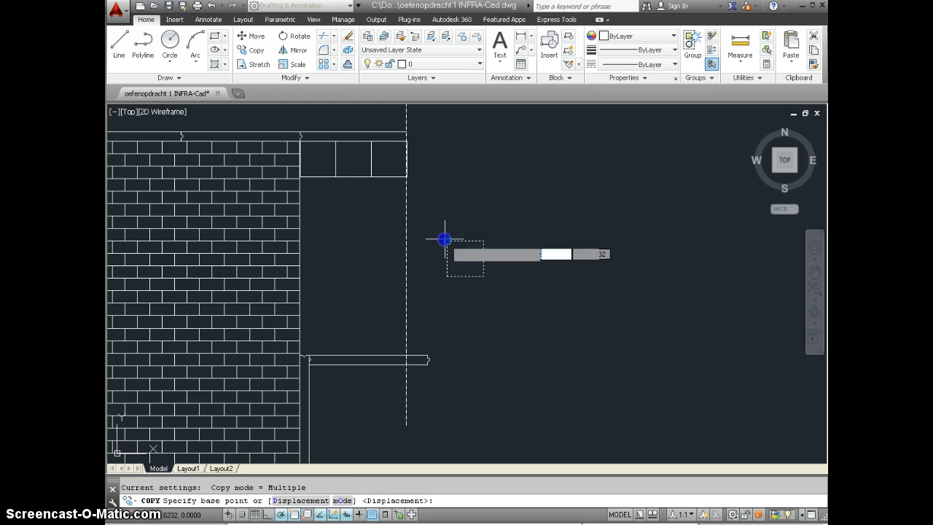
click(446, 241)
click(318, 177)
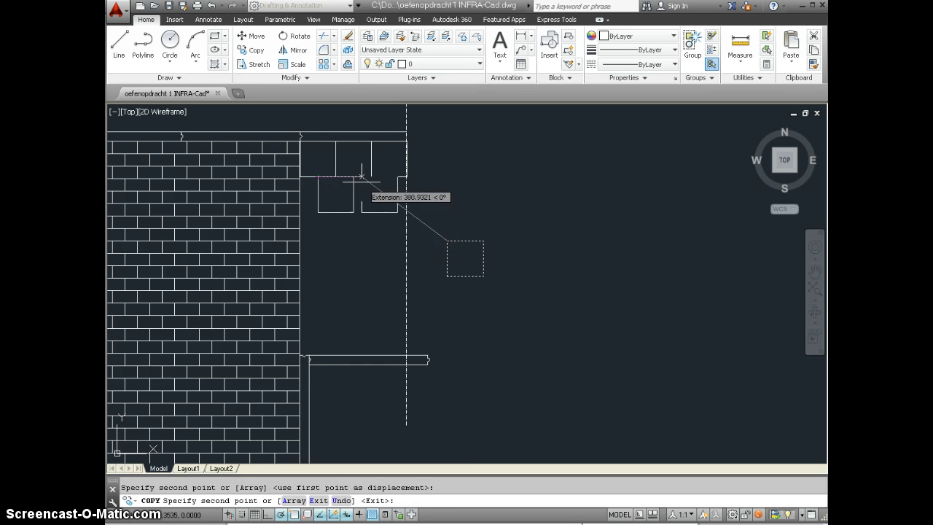
click(353, 178)
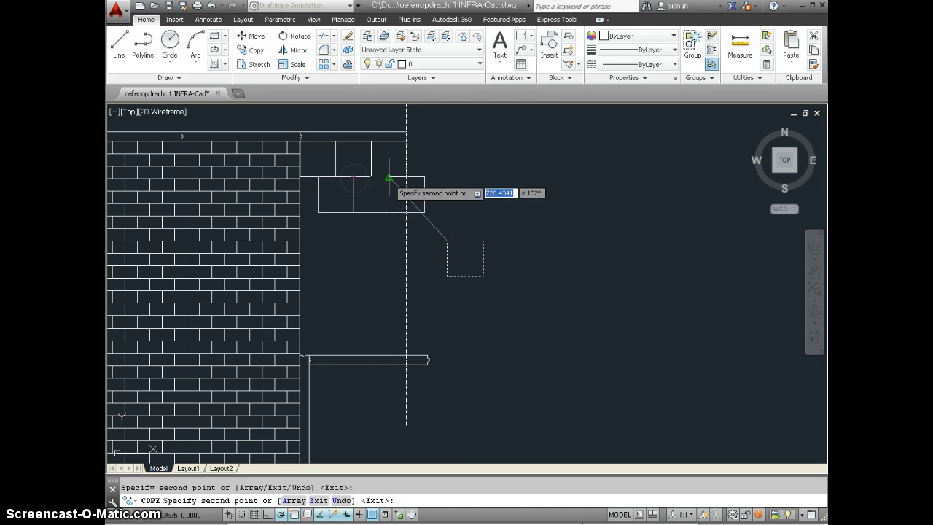
click(389, 178)
key(Return)
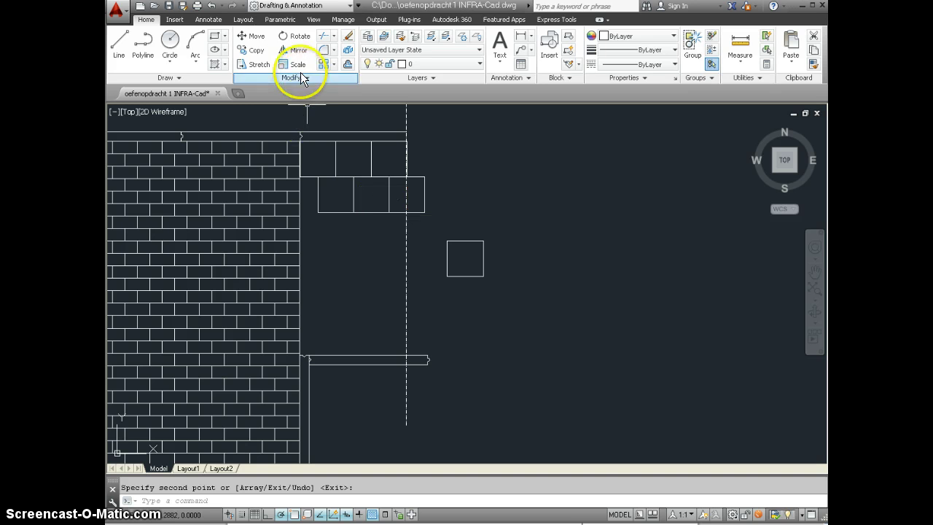
click(392, 221)
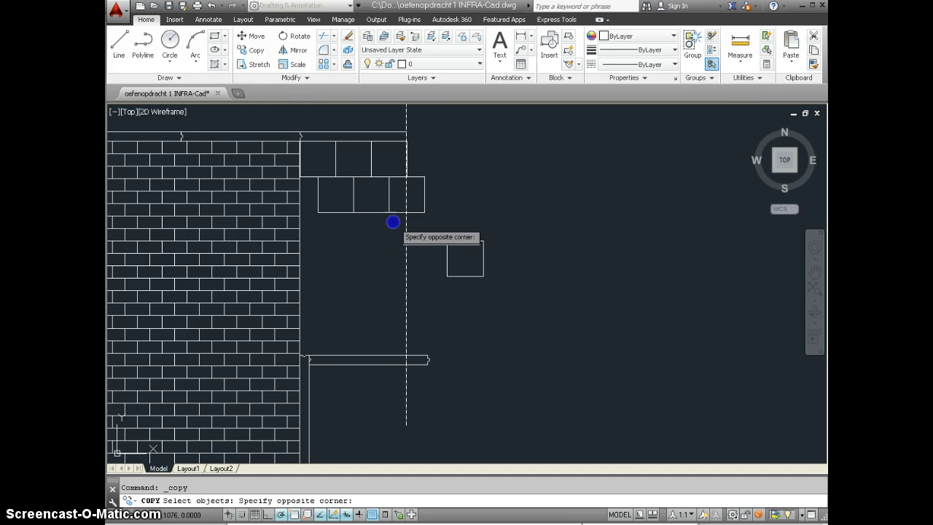
click(312, 155)
key(Return)
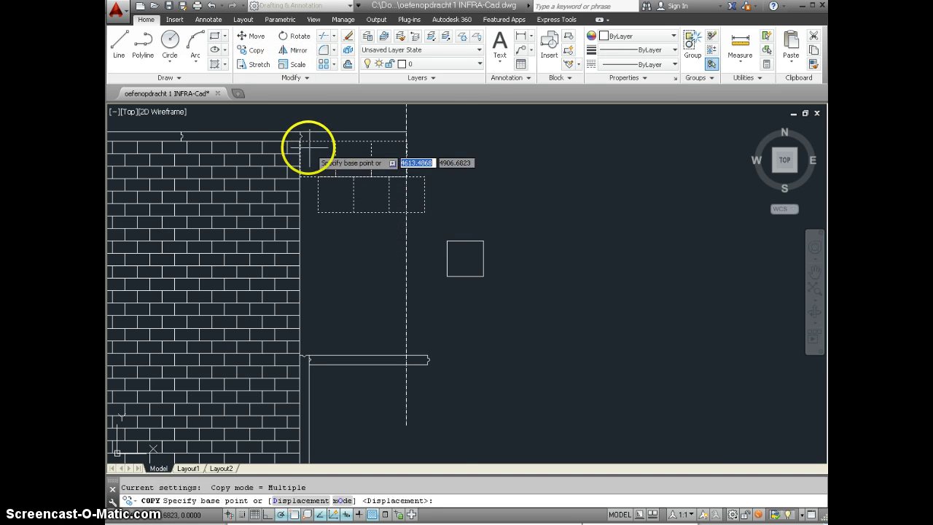
scroll(302, 146, up, 5)
scroll(302, 146, up, 3)
scroll(291, 189, down, 2)
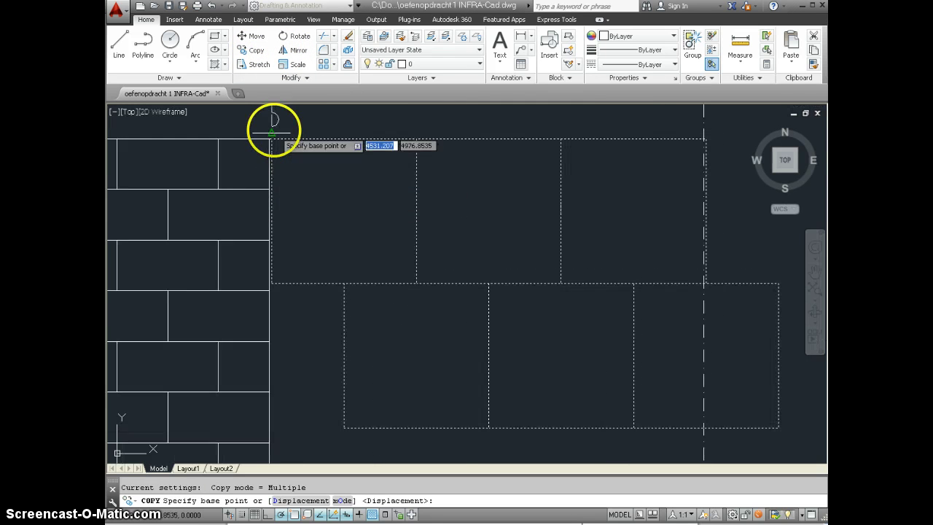
key(Escape)
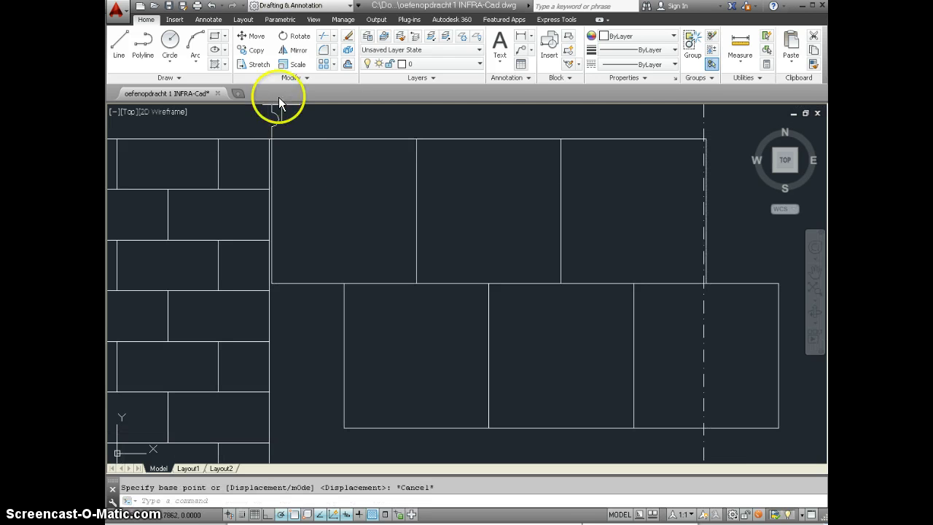
Step: Move the six blocks so their corner snaps onto the brick wall's top corner
click(250, 44)
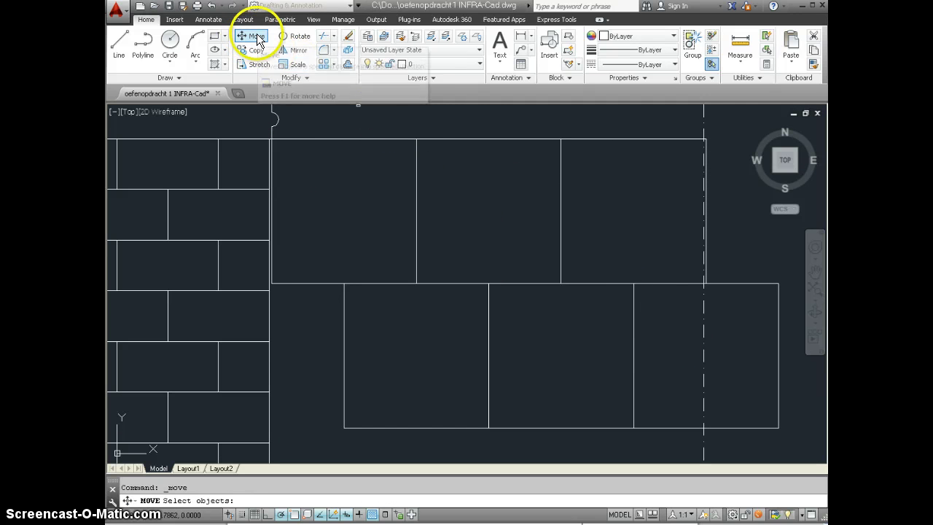
click(656, 334)
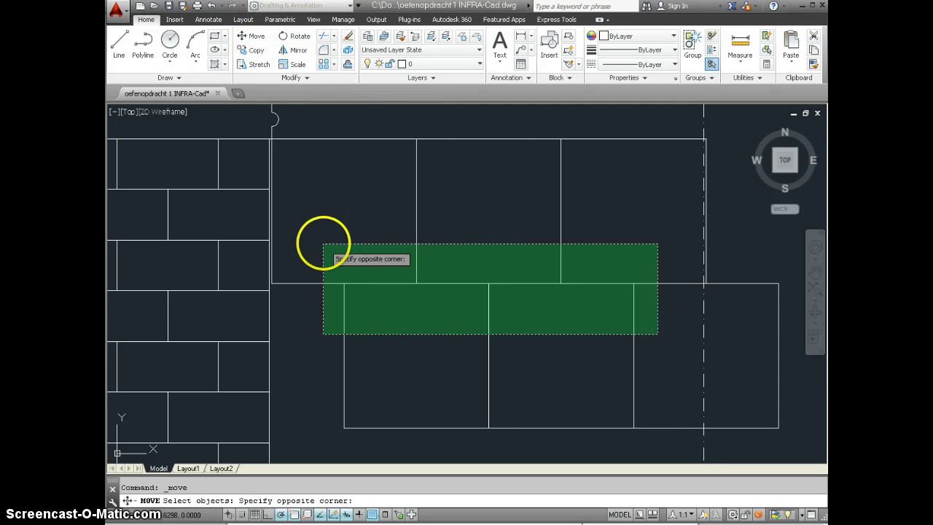
click(323, 243)
key(Return)
scroll(277, 131, up, 2)
scroll(277, 131, up, 2)
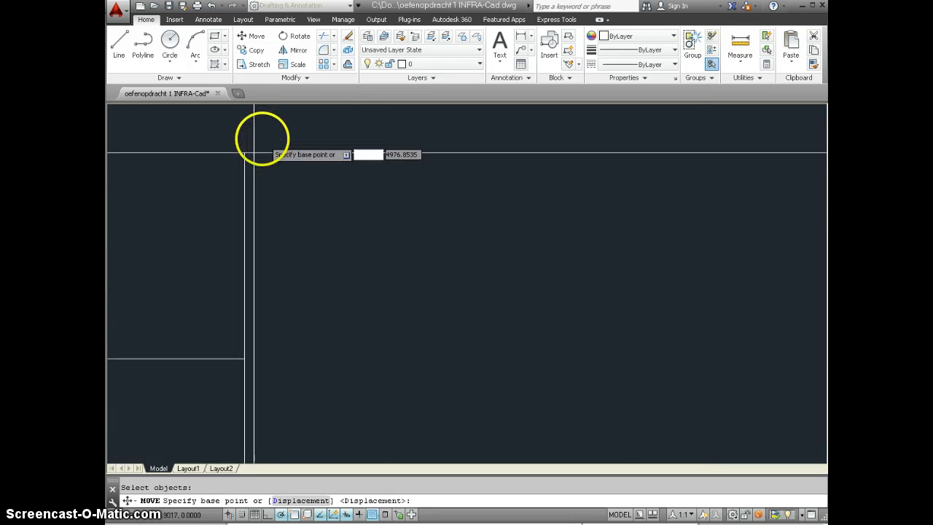
click(254, 153)
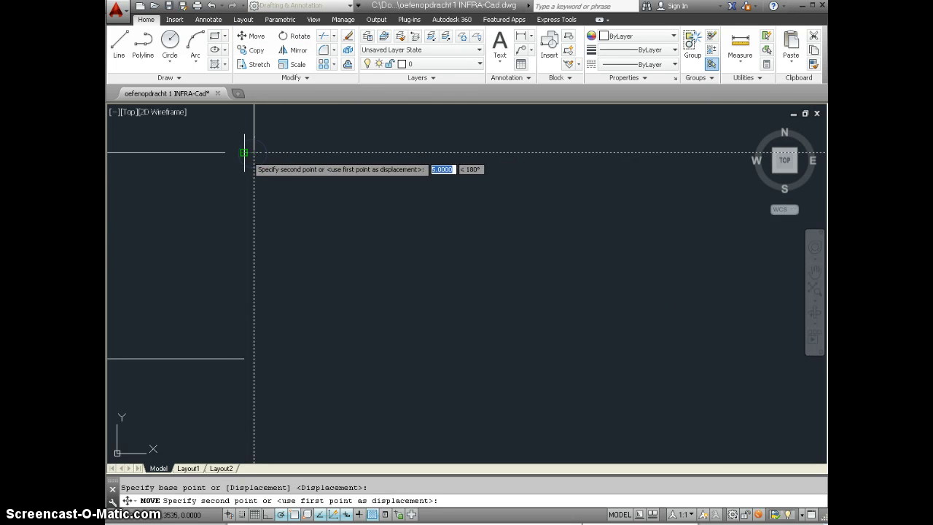
click(244, 152)
scroll(247, 149, down, 2)
scroll(260, 151, down, 2)
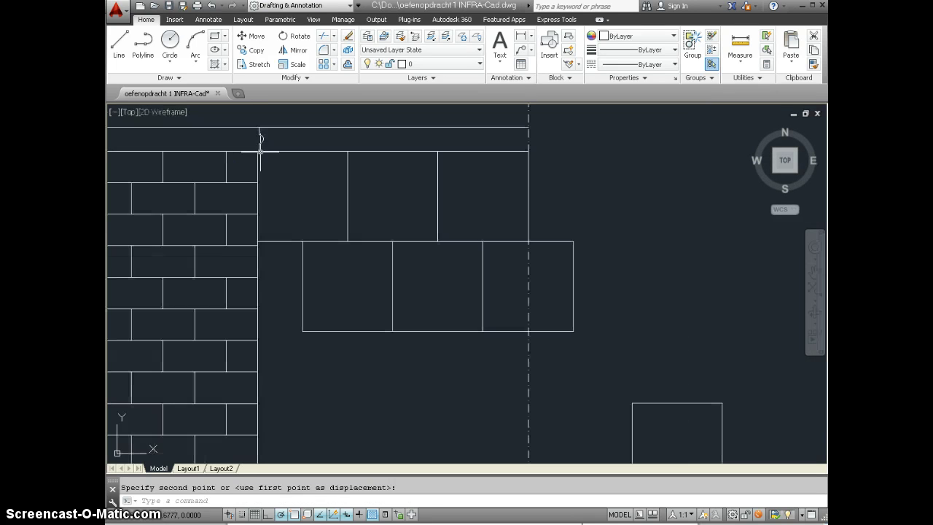
scroll(545, 156, up, 2)
scroll(510, 174, up, 3)
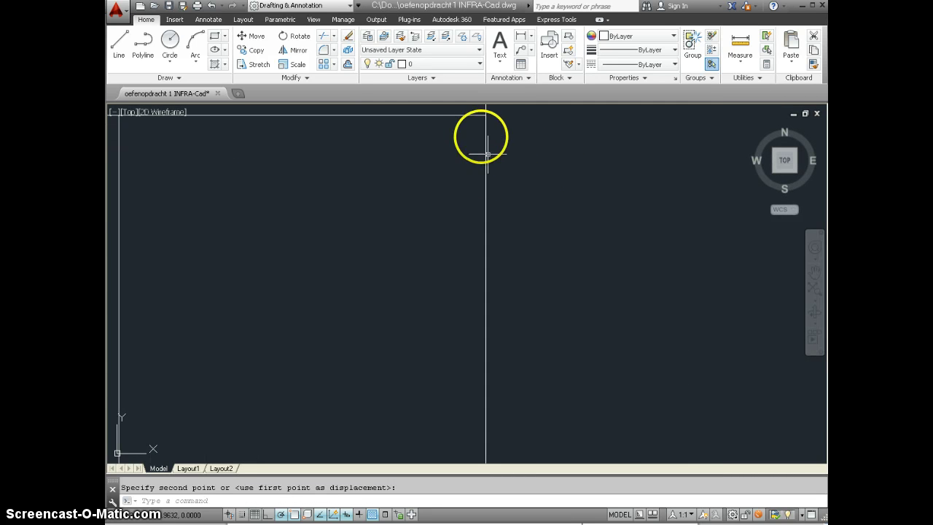
scroll(487, 150, down, 2)
scroll(489, 140, down, 2)
scroll(498, 139, down, 1)
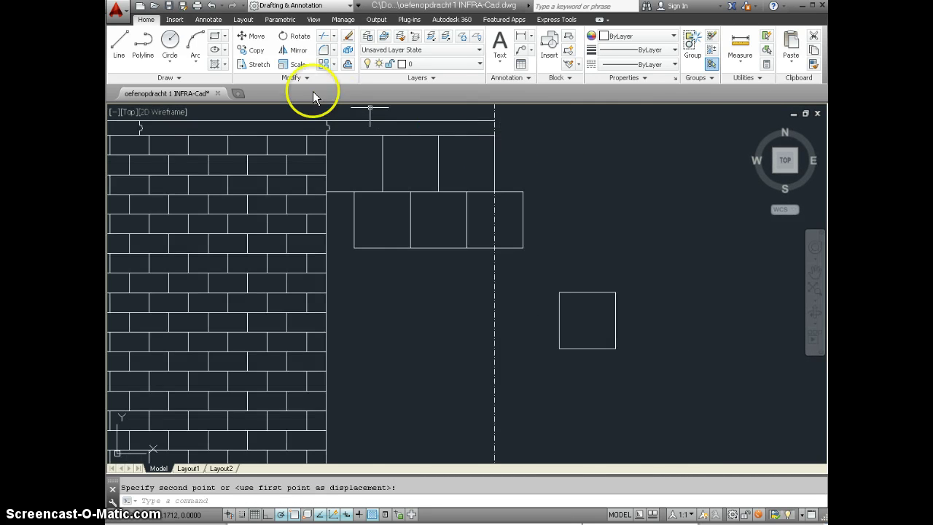
Step: Copy the six blocks twice downward, stacking more staggered courses toward the wall's base
click(251, 56)
click(475, 265)
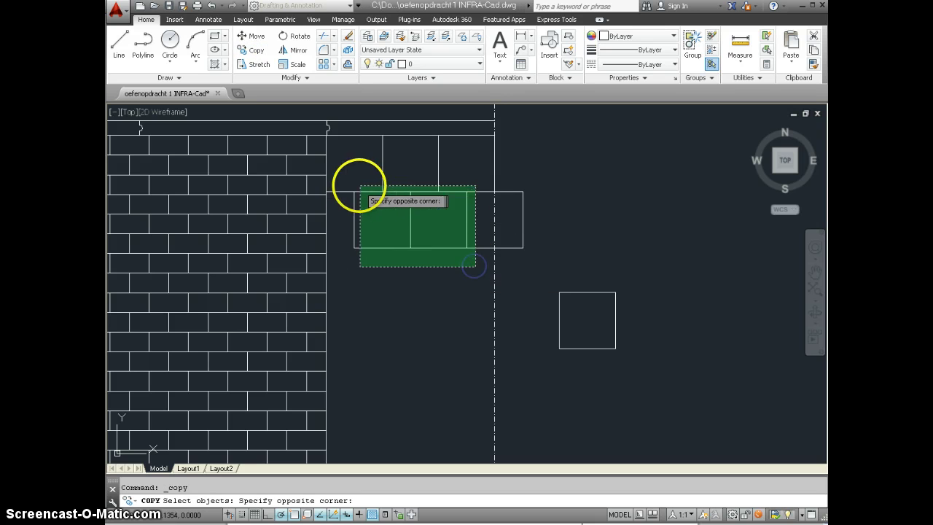
click(349, 185)
right_click(308, 124)
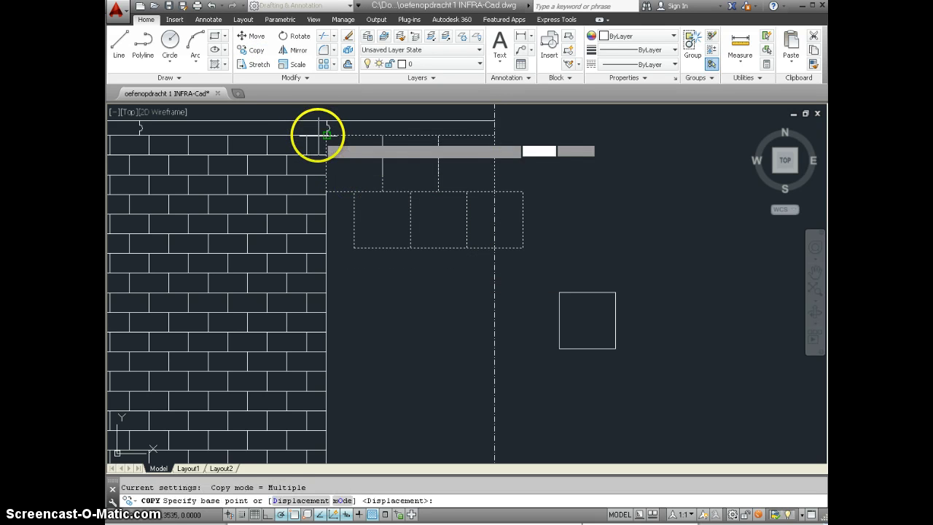
click(323, 135)
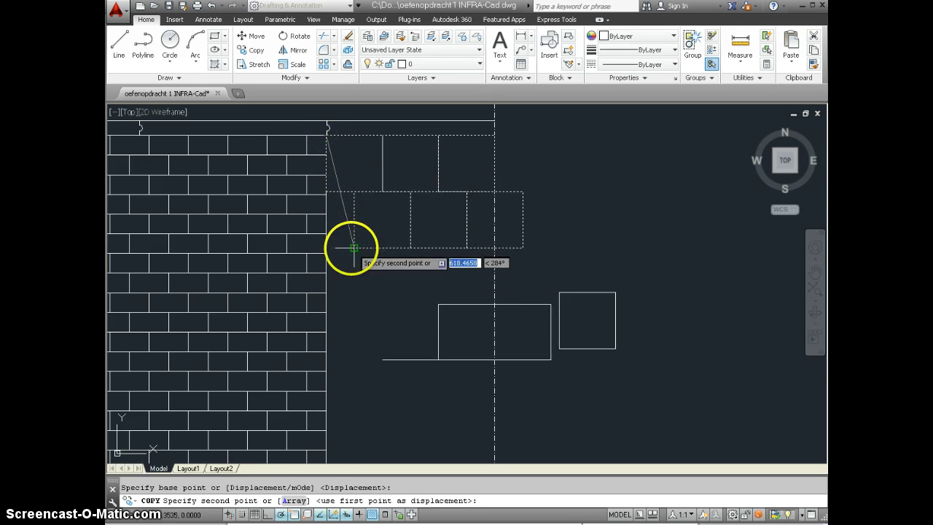
click(324, 249)
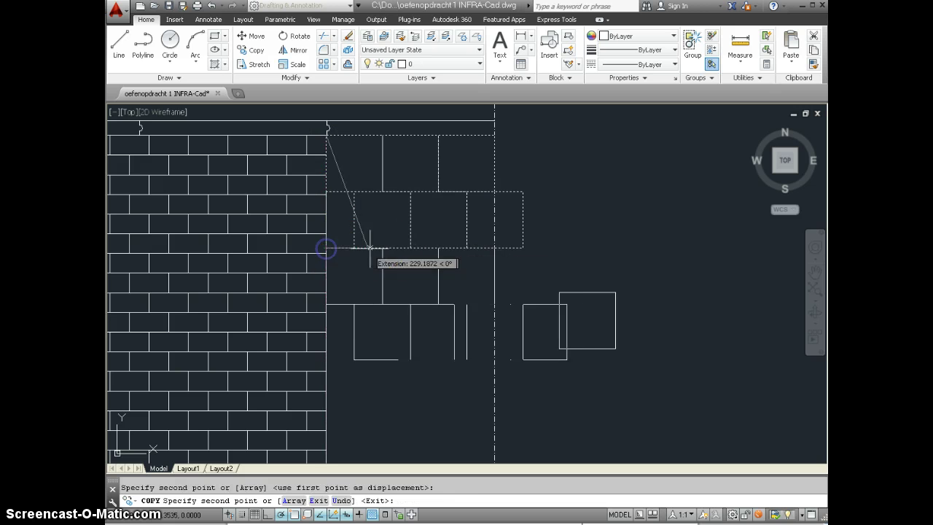
click(328, 360)
scroll(360, 290, down, 2)
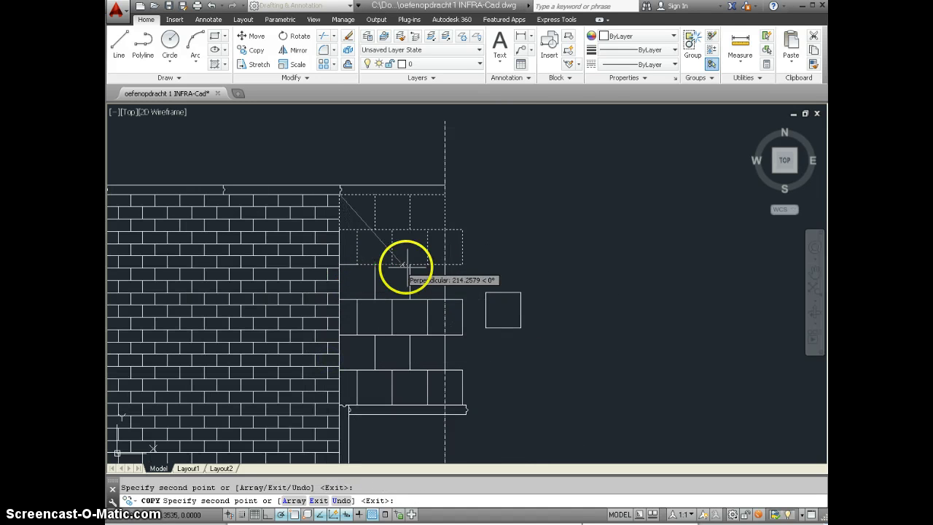
key(Return)
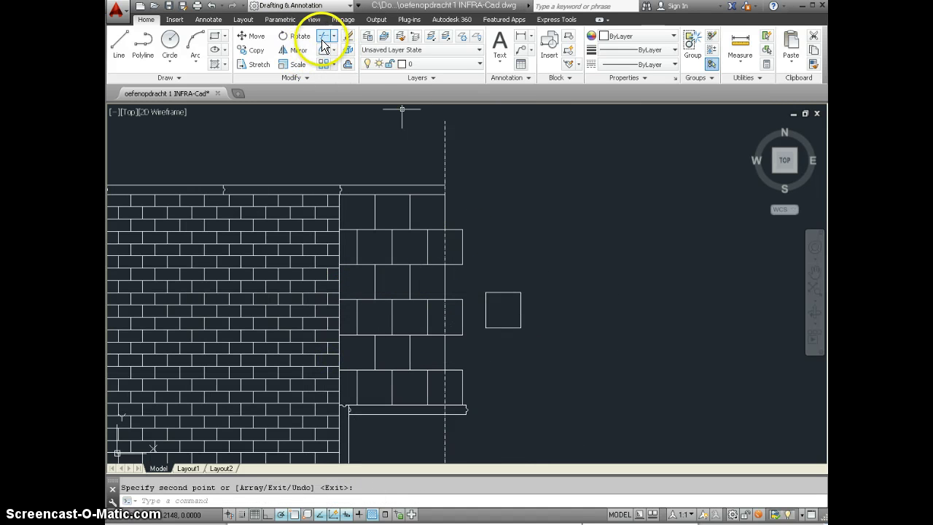
Step: Trim the block edges sticking out past the dashed centerline, using the centerline as cutting edge
click(323, 41)
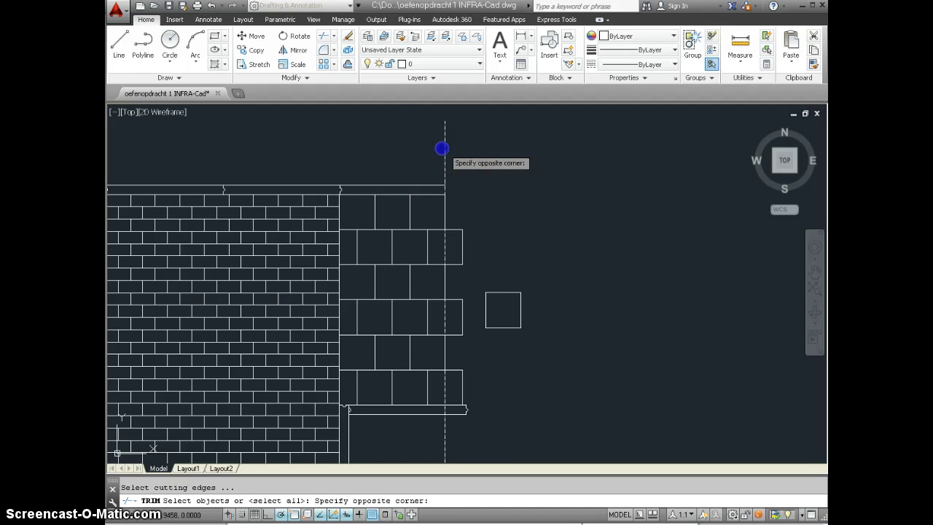
click(447, 163)
click(433, 154)
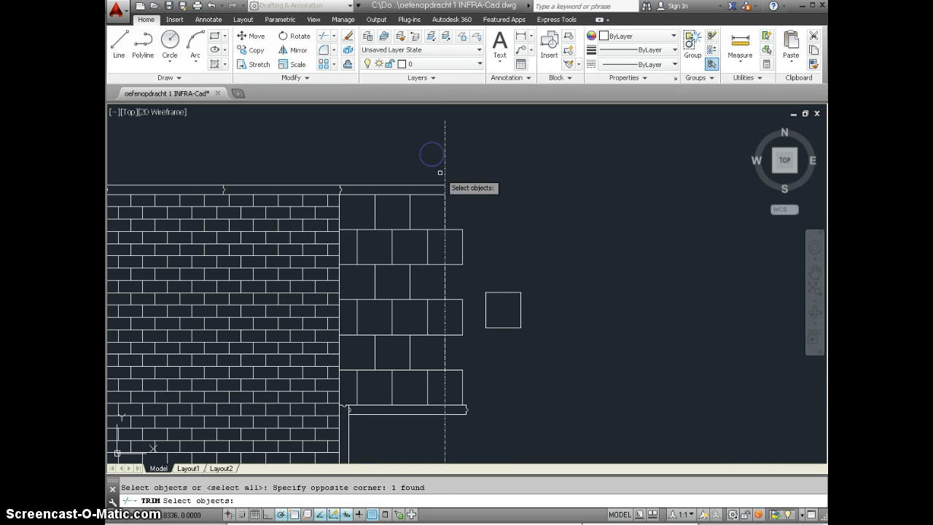
click(444, 282)
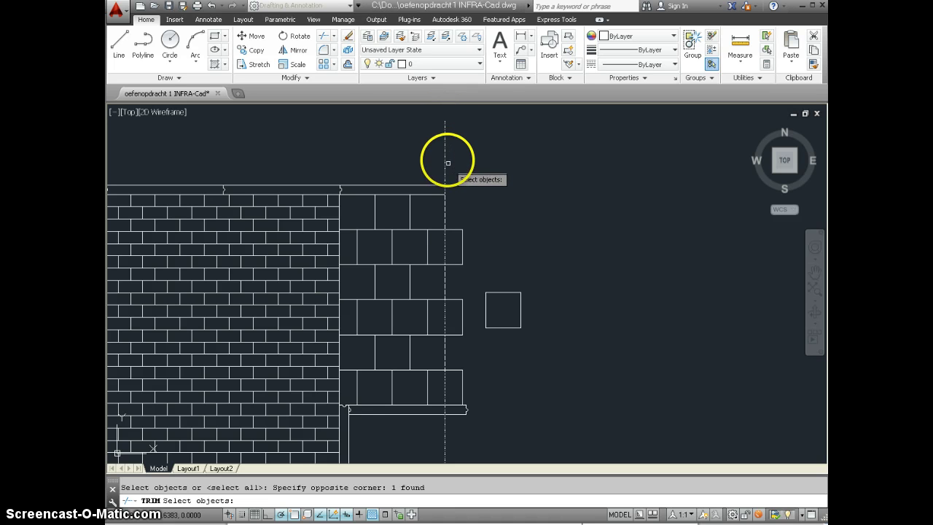
key(Return)
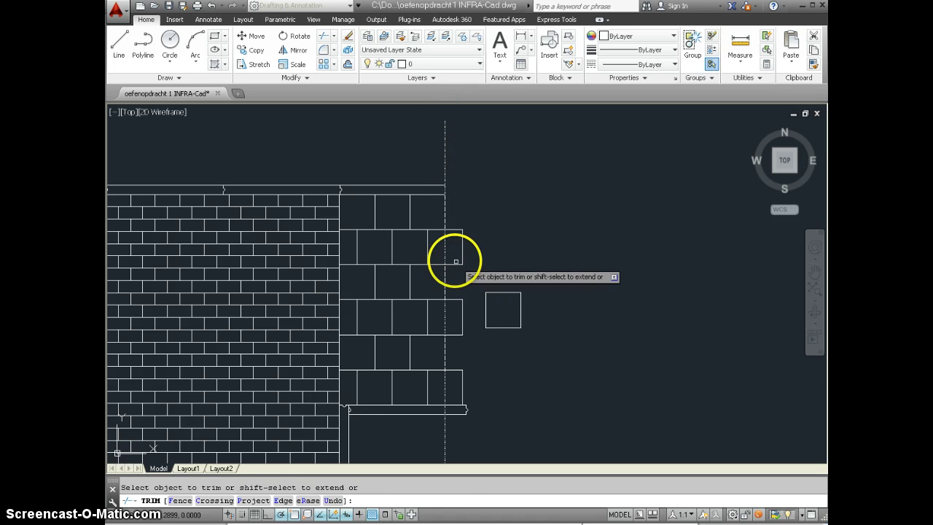
click(456, 261)
click(460, 308)
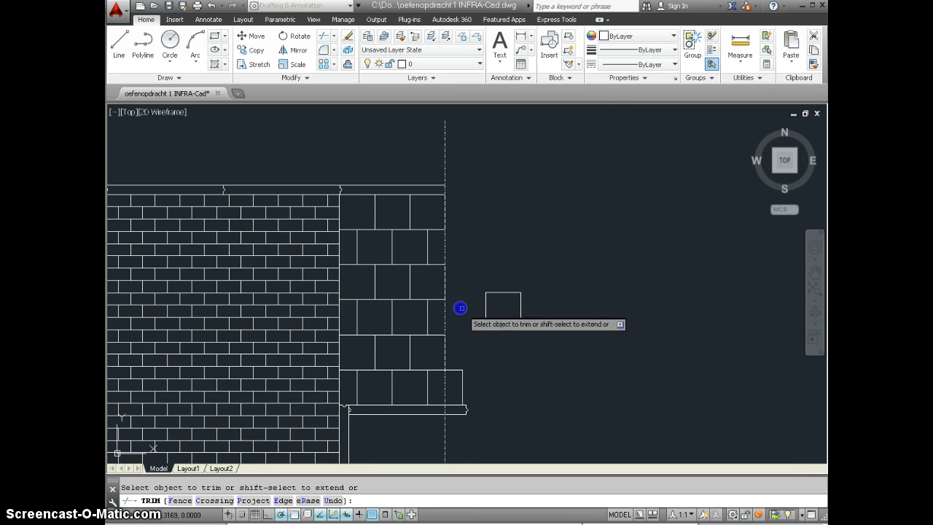
click(449, 370)
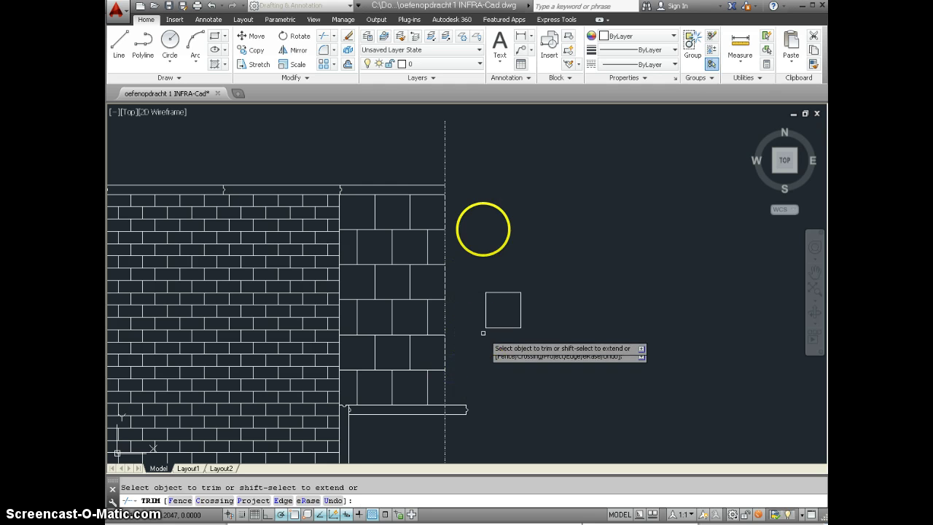
key(Return)
scroll(438, 157, down, 2)
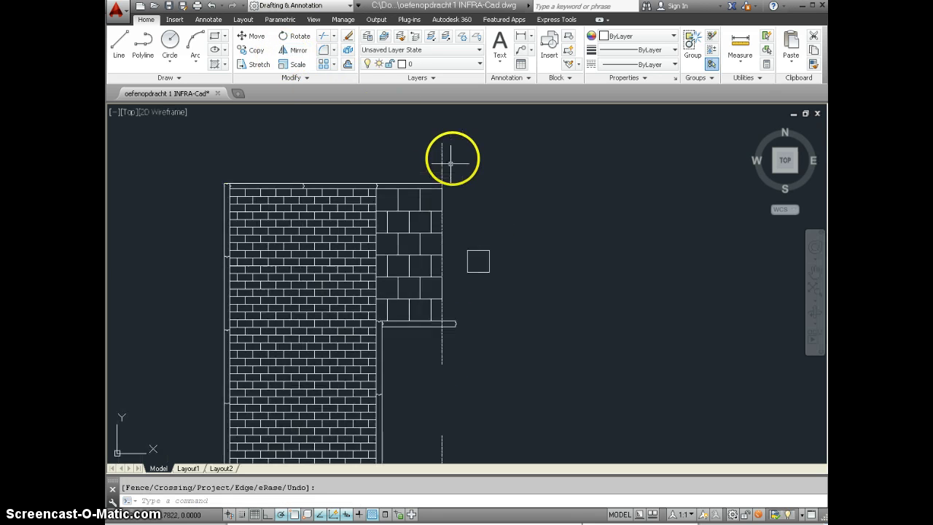
scroll(450, 160, down, 2)
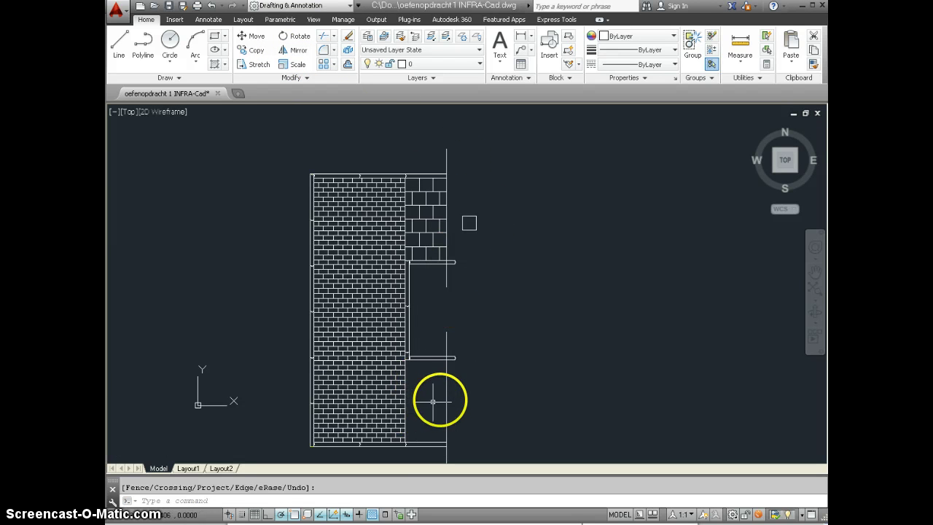
Step: Switch to the PDF viewer showing the Autocad INFRA 1 brick and block wall exercise sheet
click(429, 330)
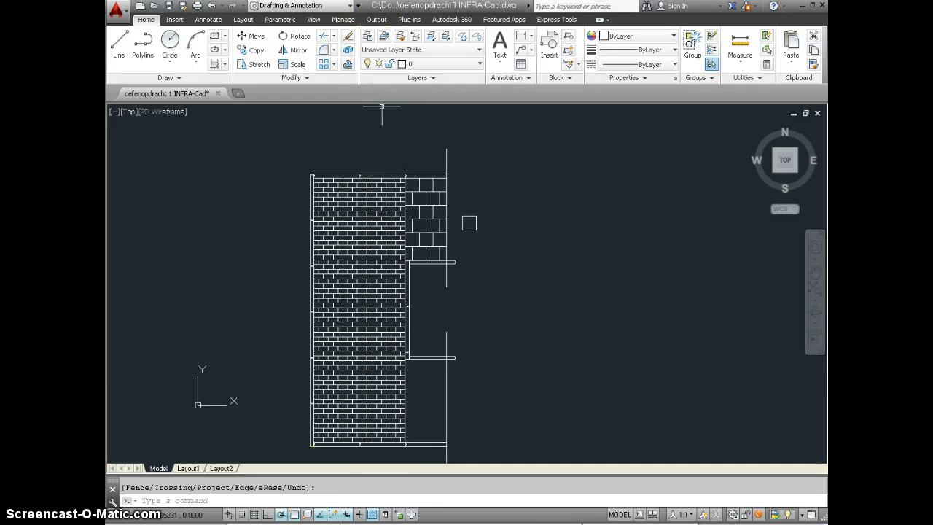